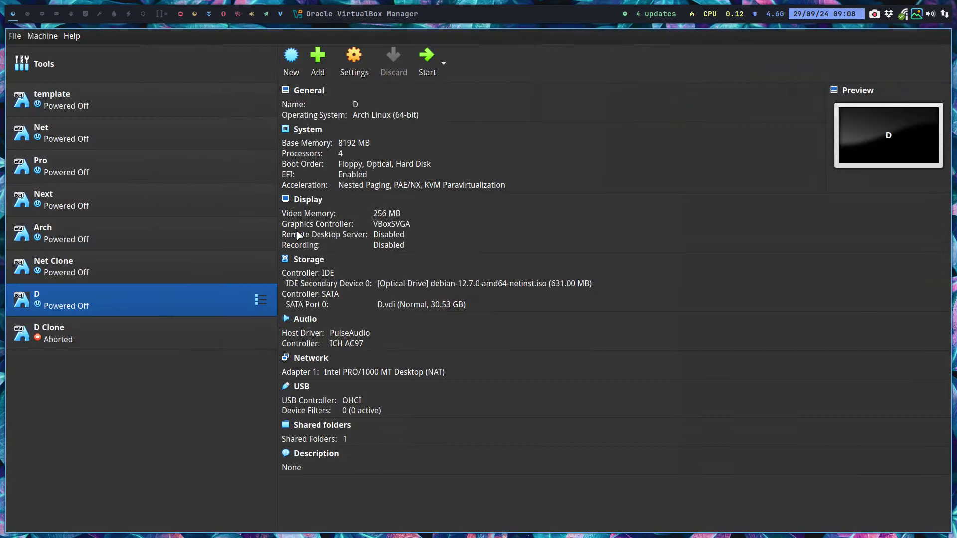
- Delete the VMs D and D Clone along with all their files, then select template
{"action": "right_click", "coordinate": [121, 301]}
{"action": "left_click", "coordinate": [180, 108]}
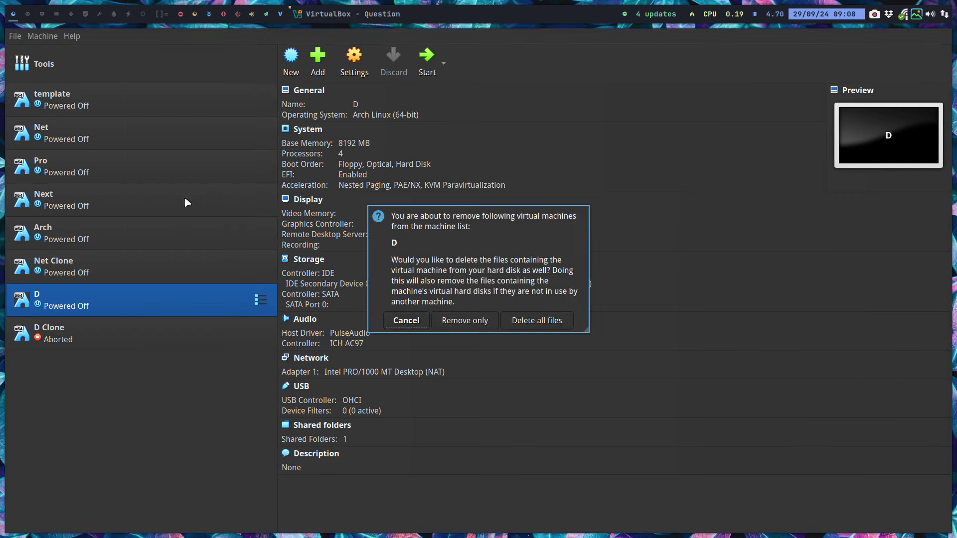
{"action": "left_click", "coordinate": [537, 321]}
{"action": "right_click", "coordinate": [147, 300]}
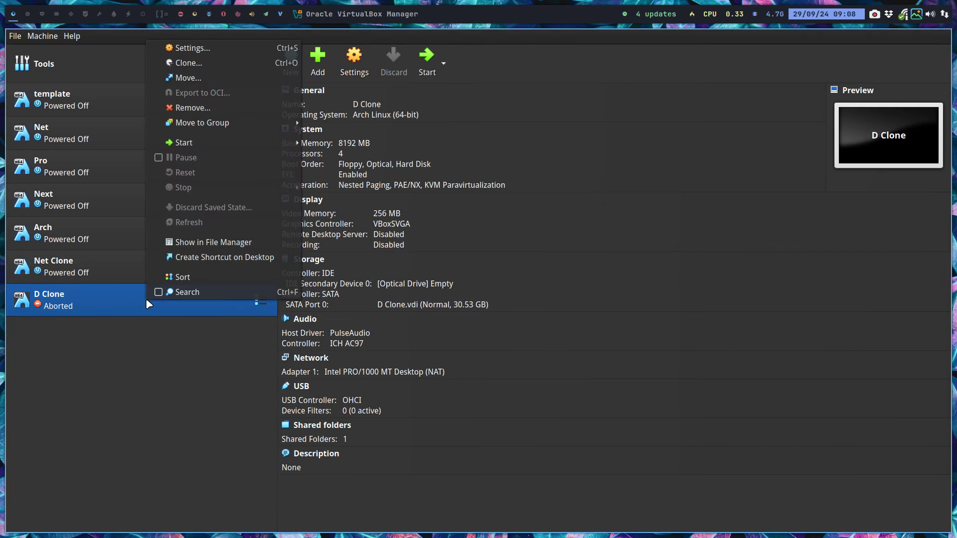
{"action": "left_click", "coordinate": [192, 107]}
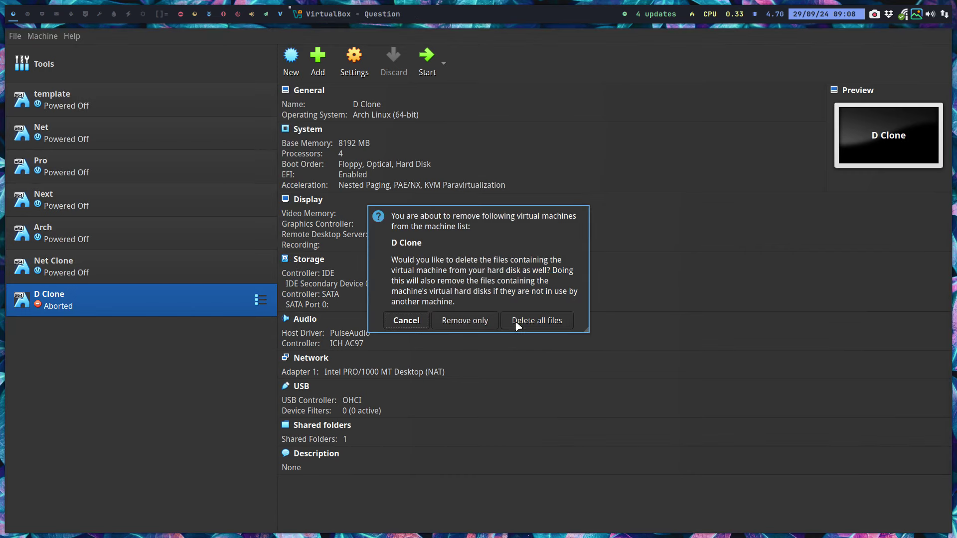
{"action": "left_click", "coordinate": [537, 321]}
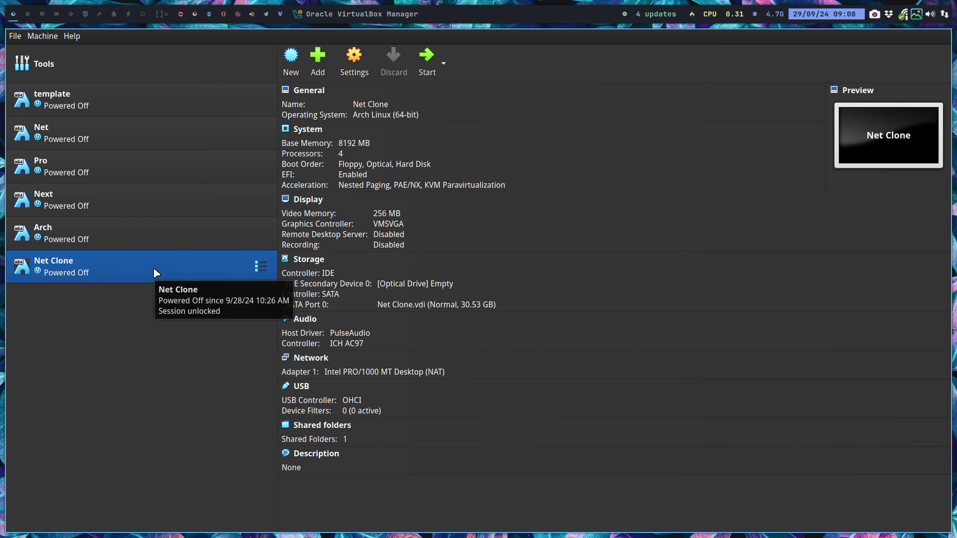
{"action": "left_click", "coordinate": [111, 98]}
- Clone template as D and attach debian-12.7.0-amd64-netinst.iso to its optical drive
{"action": "right_click", "coordinate": [113, 97]}
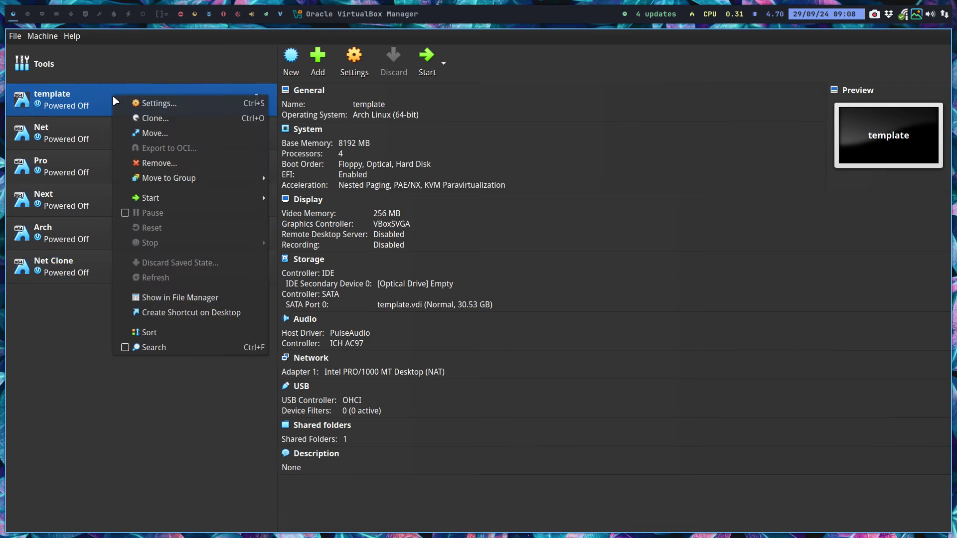
{"action": "left_click", "coordinate": [170, 122]}
{"action": "key", "text": "ctrl+a"}
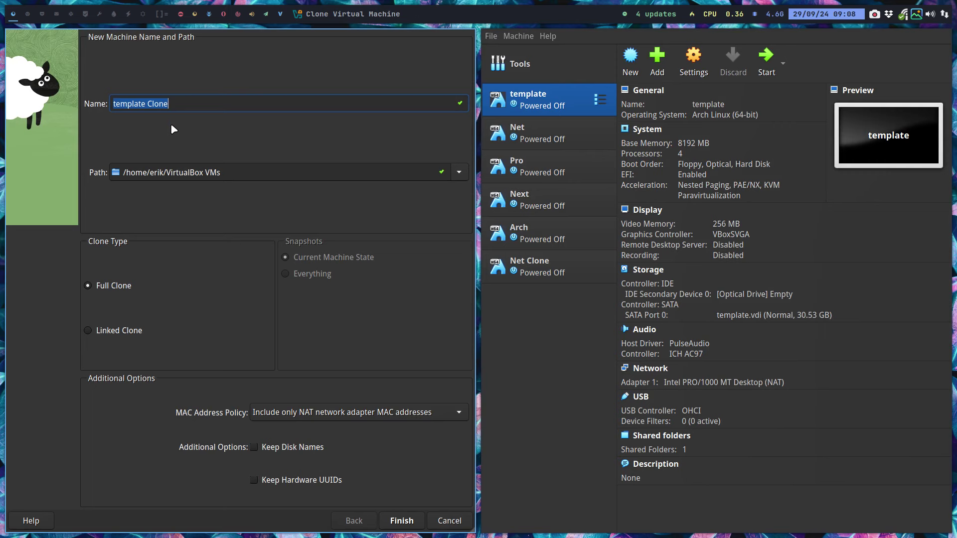
{"action": "type", "text": "D"}
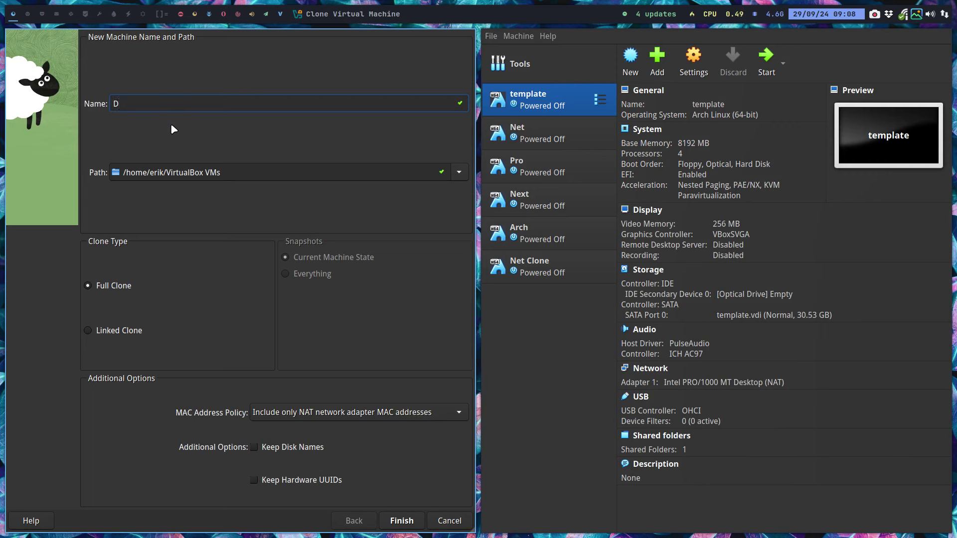
{"action": "key", "text": "Return"}
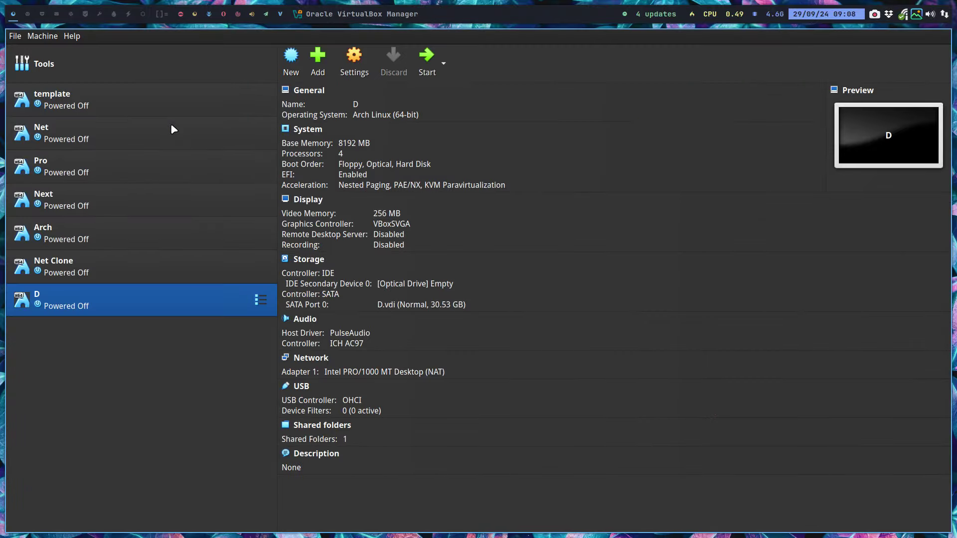
{"action": "left_click", "coordinate": [387, 284]}
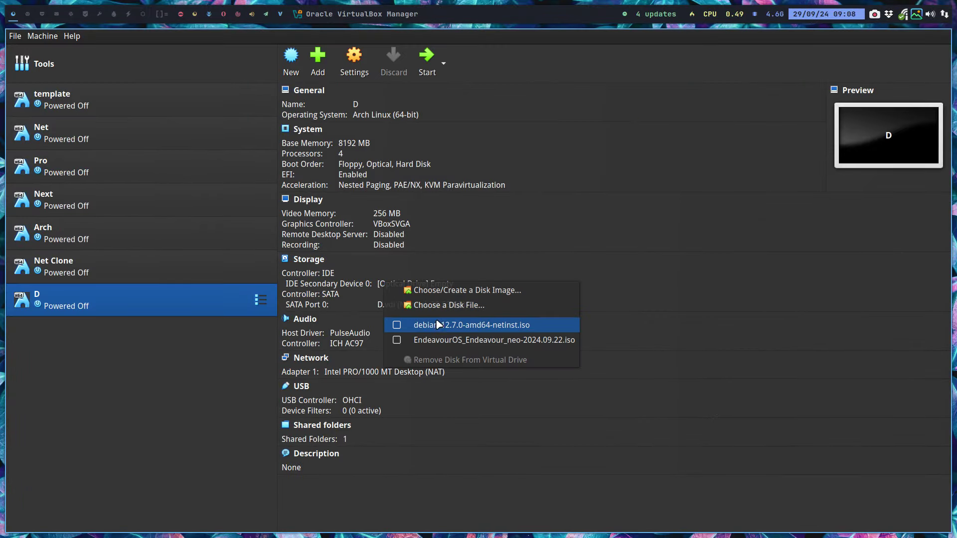
{"action": "left_click", "coordinate": [406, 326]}
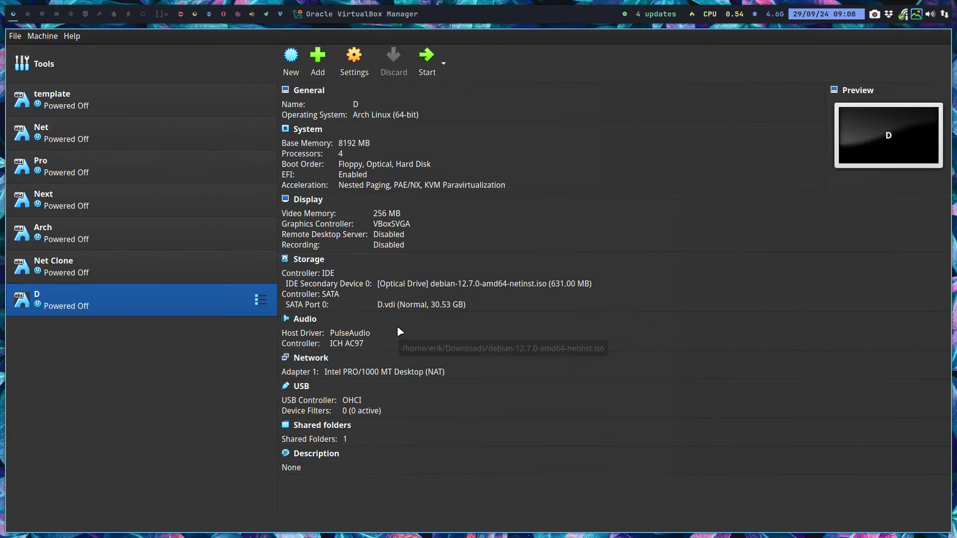
- Boot VM D into the Debian graphical installer and dismiss the display notification
{"action": "left_click", "coordinate": [427, 57]}
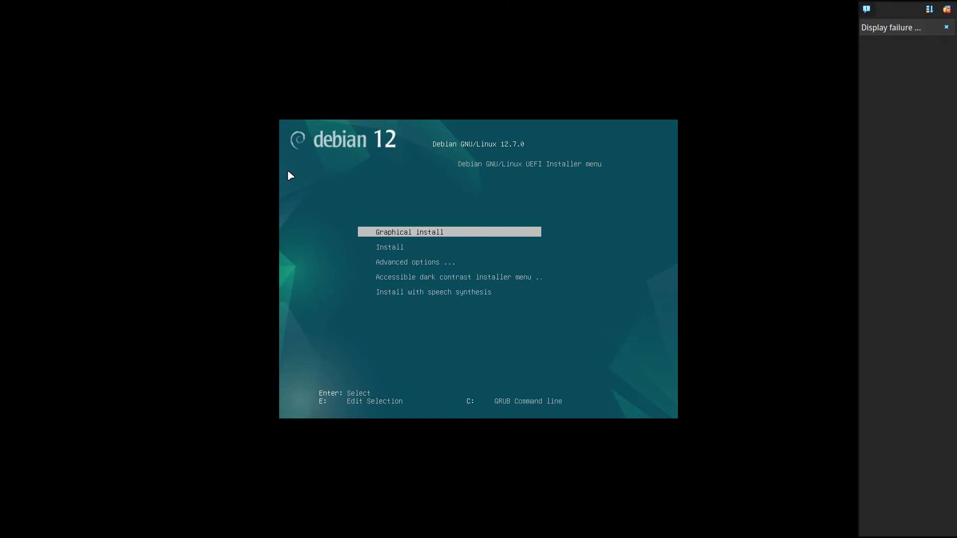
{"action": "key", "text": "Return"}
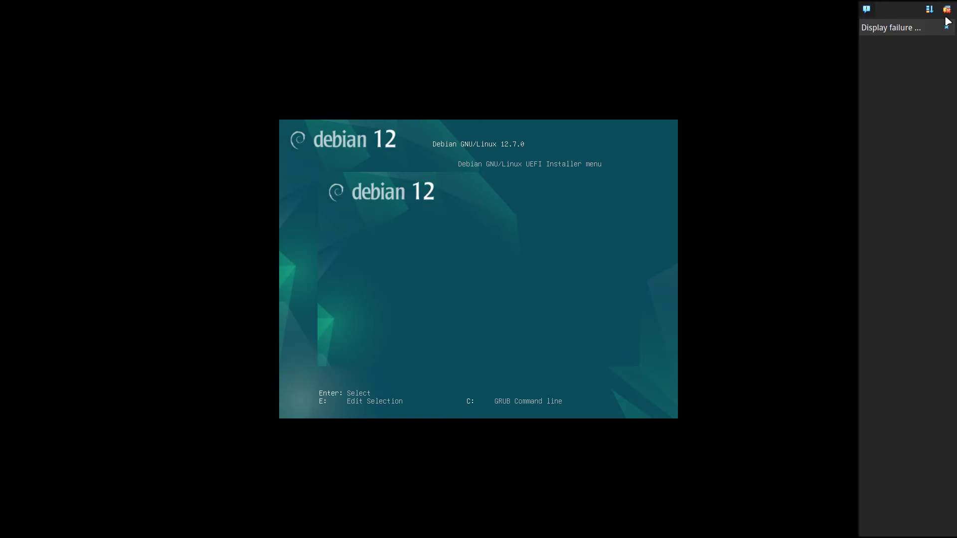
{"action": "left_click", "coordinate": [948, 11]}
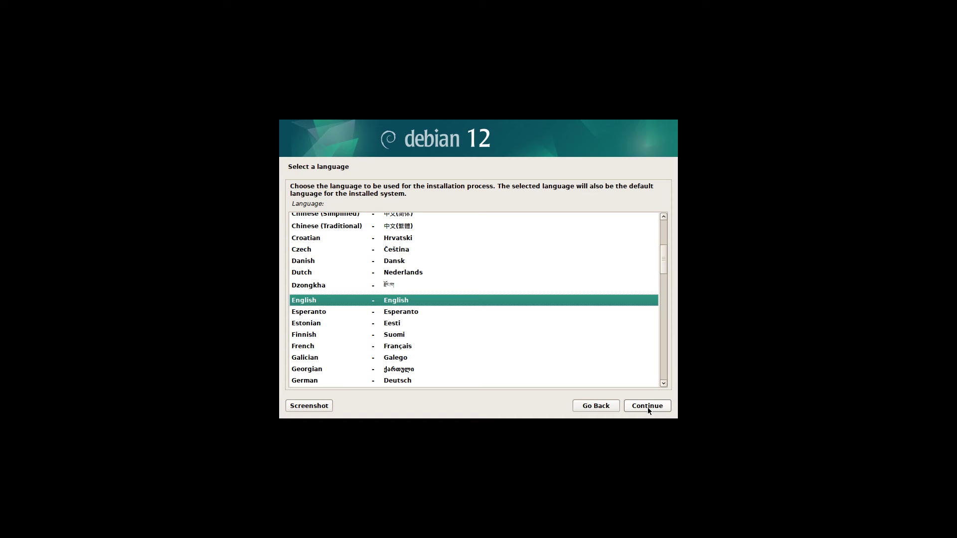
- Accept English as the installer language and confirm the keyboard layout
{"action": "left_click", "coordinate": [647, 407]}
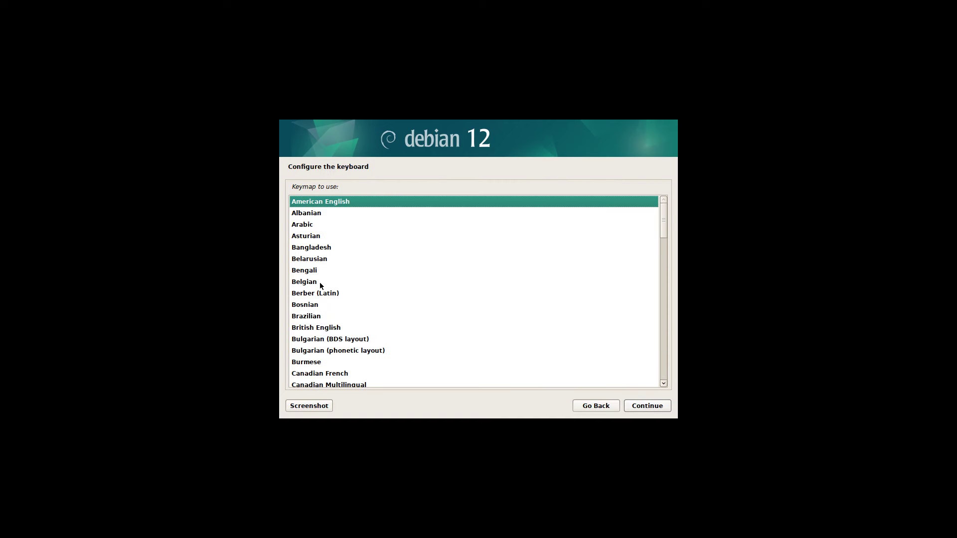
{"action": "left_click", "coordinate": [319, 283]}
{"action": "left_click", "coordinate": [648, 407]}
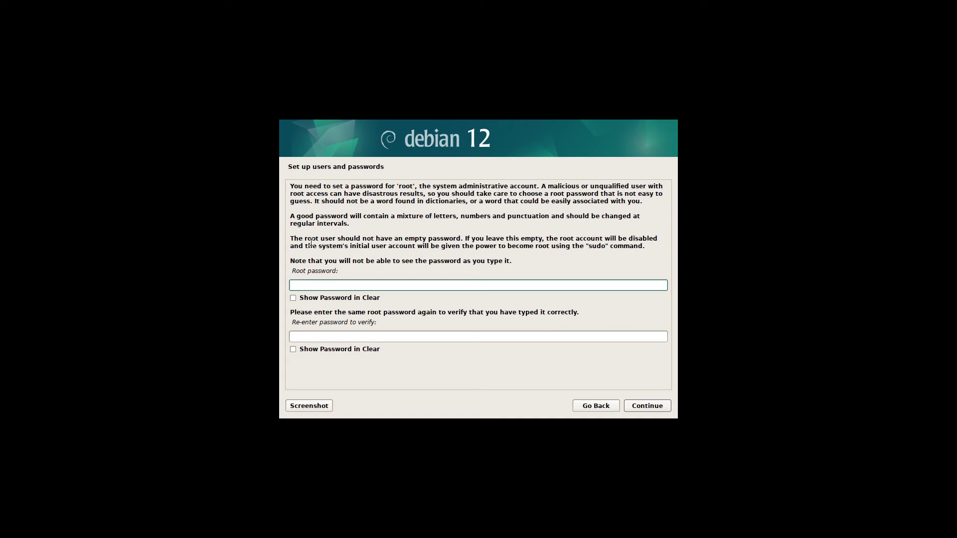
- Leave the root password empty and continue
{"action": "left_click_drag", "start_coordinate": [312, 239], "coordinate": [482, 245]}
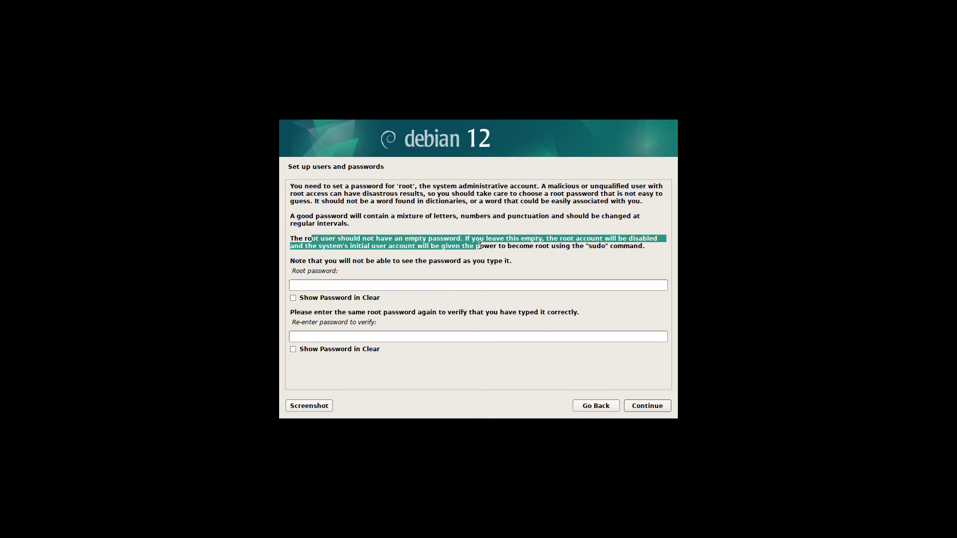
{"action": "left_click", "coordinate": [485, 245]}
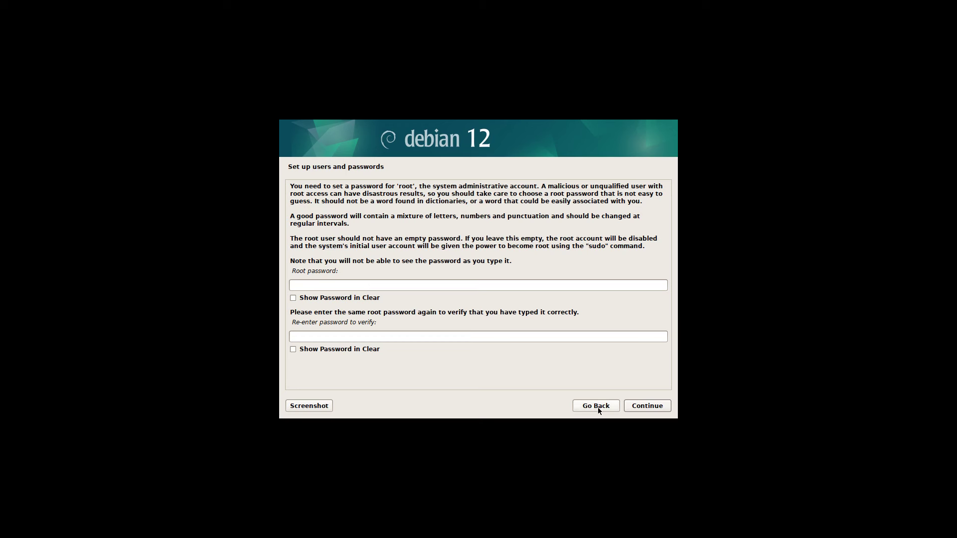
{"action": "left_click", "coordinate": [642, 408]}
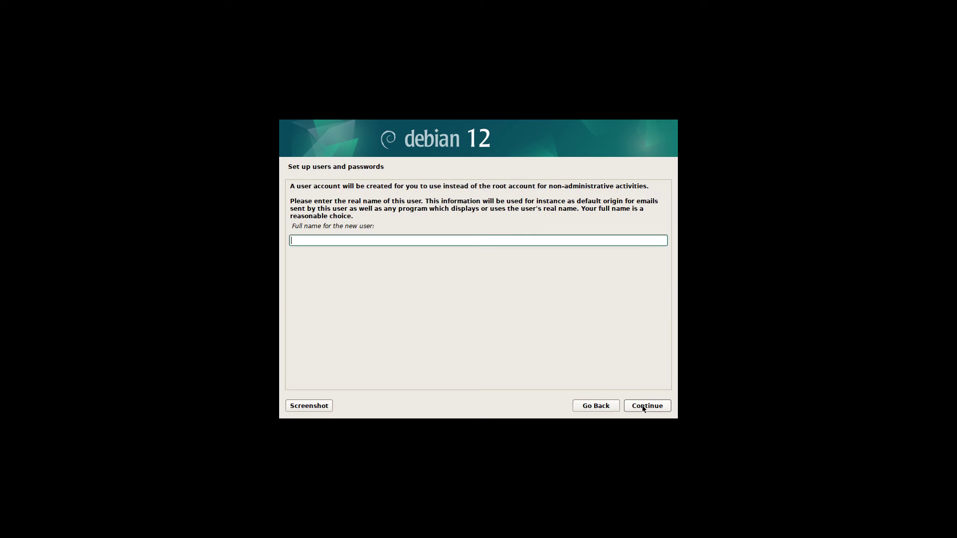
- Enter the new user's full name and fill in the user password in both fields
{"action": "type", "text": "erik"}
{"action": "left_click", "coordinate": [643, 407]}
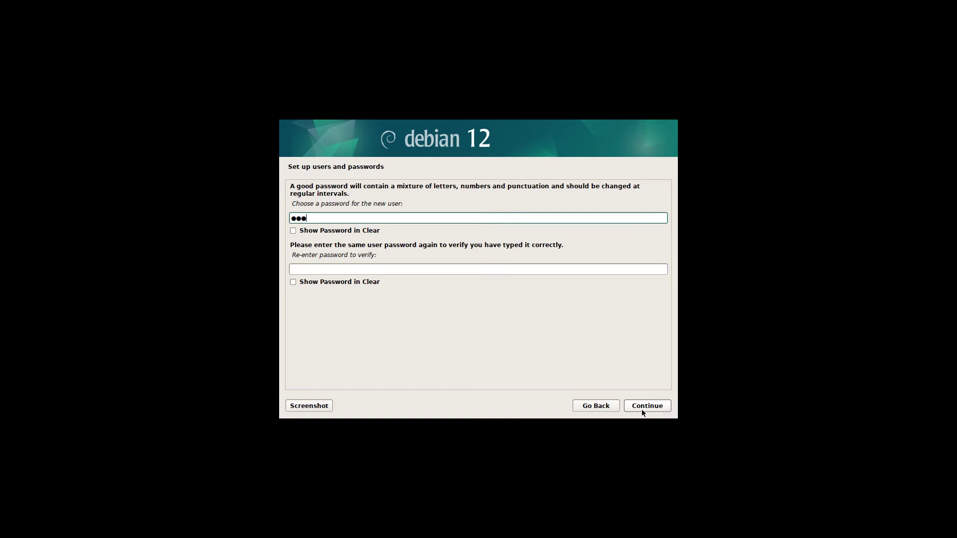
{"action": "key", "text": "Tab"}
{"action": "key", "text": "Tab"}
{"action": "type", "text": "1234"}
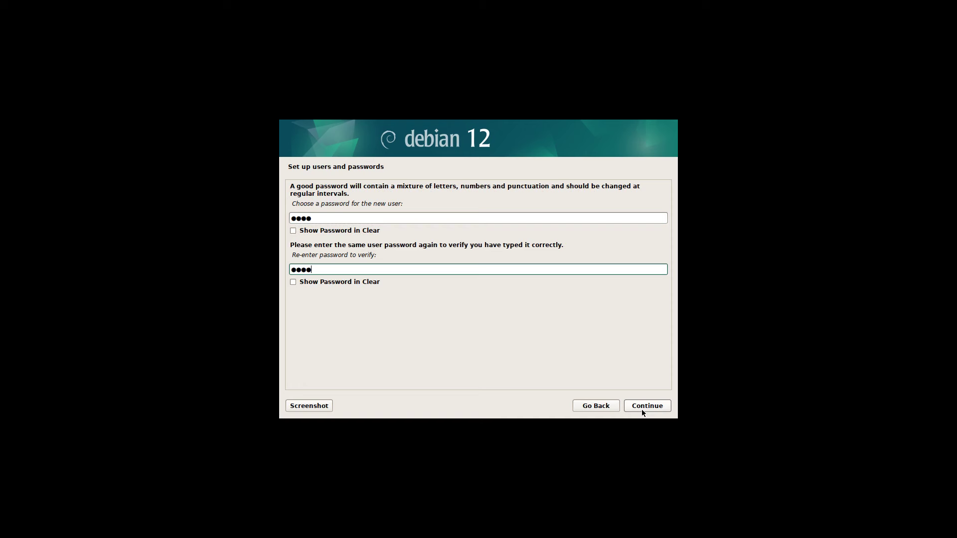
- Confirm the user password, accept Eastern time, and partition with all files in one partition
{"action": "left_click", "coordinate": [641, 408]}
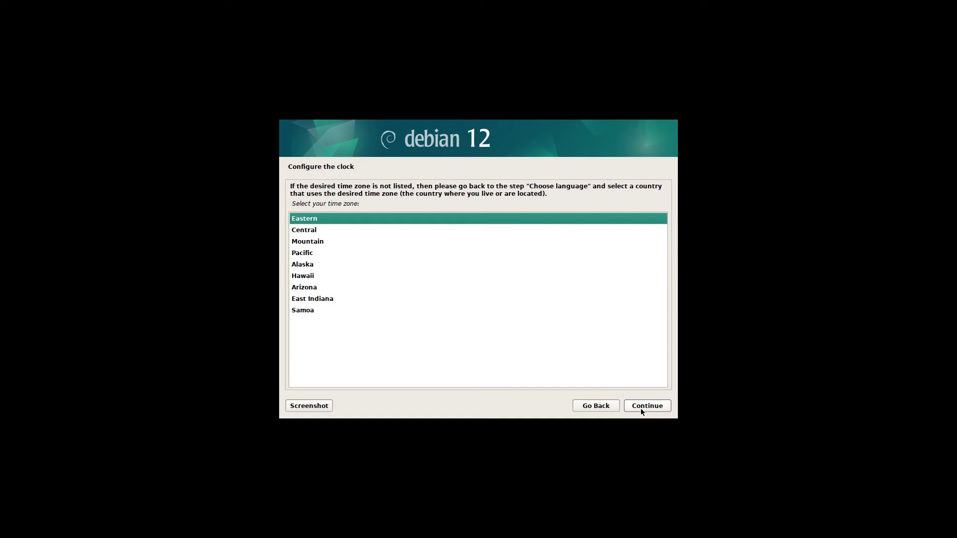
{"action": "left_click", "coordinate": [641, 409]}
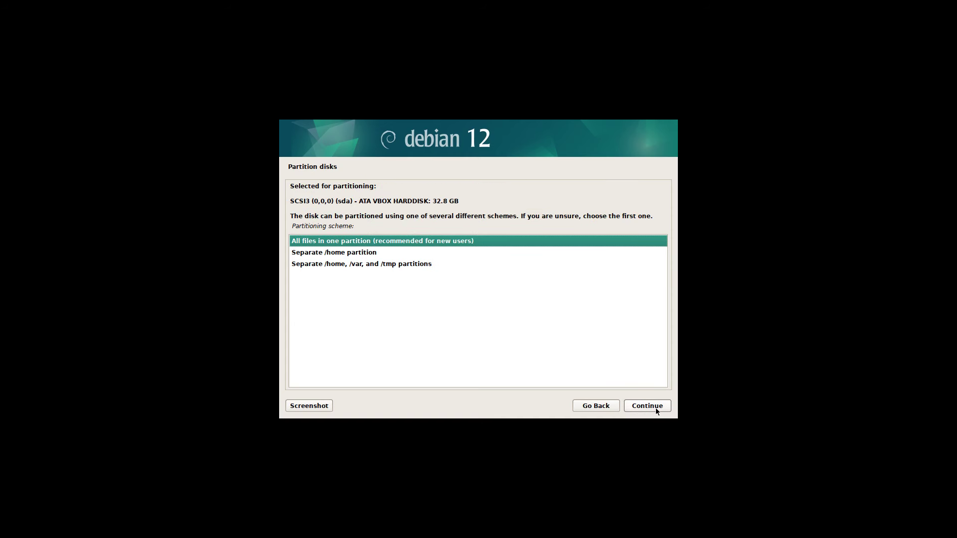
{"action": "left_click", "coordinate": [656, 407]}
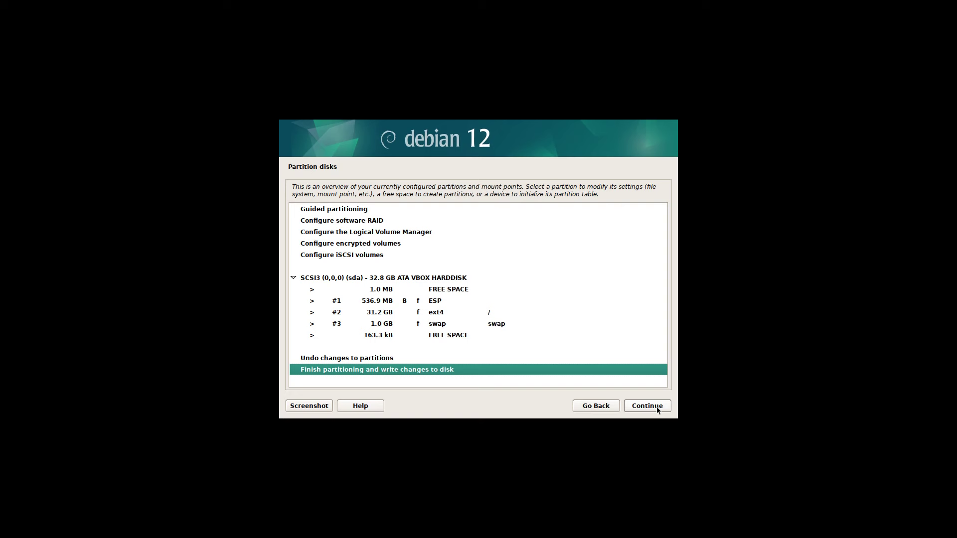
{"action": "left_click", "coordinate": [657, 409]}
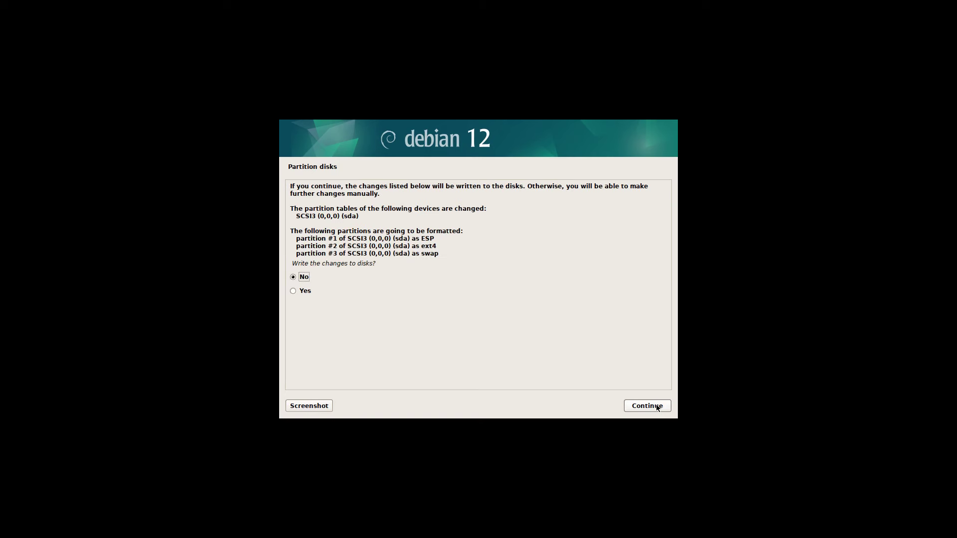
{"action": "left_click", "coordinate": [306, 293]}
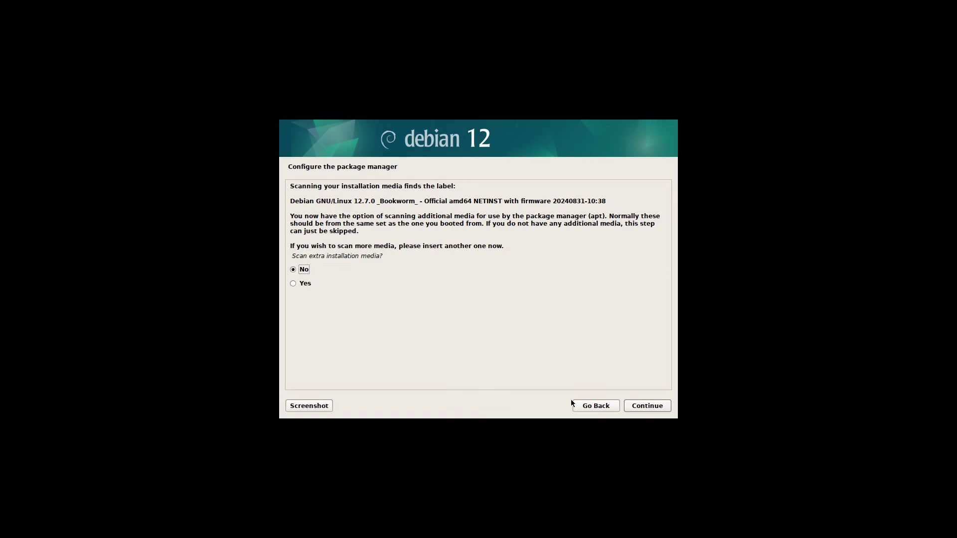
- Skip extra media, use the suggested Sweden mirror, and continue without an HTTP proxy
{"action": "left_click", "coordinate": [637, 406]}
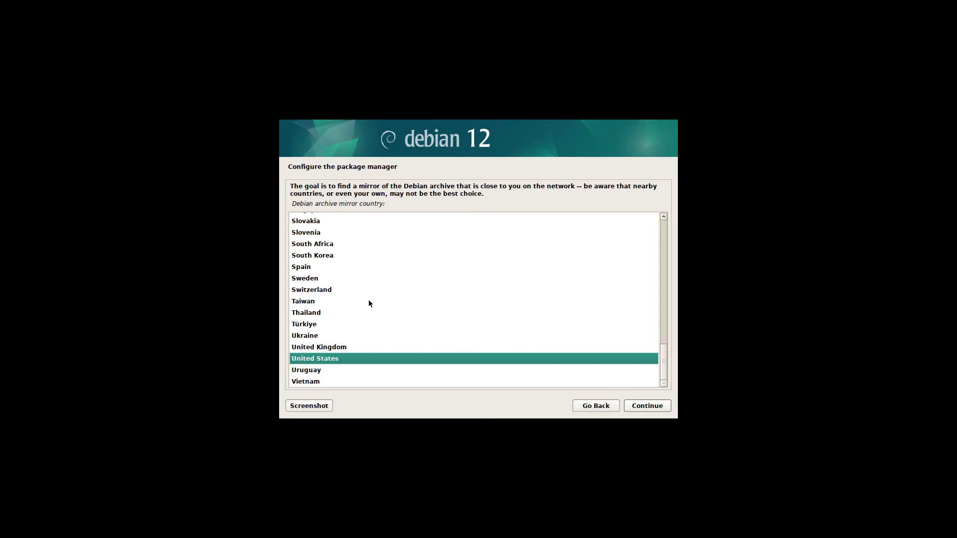
{"action": "left_click", "coordinate": [310, 280]}
{"action": "left_click", "coordinate": [641, 406]}
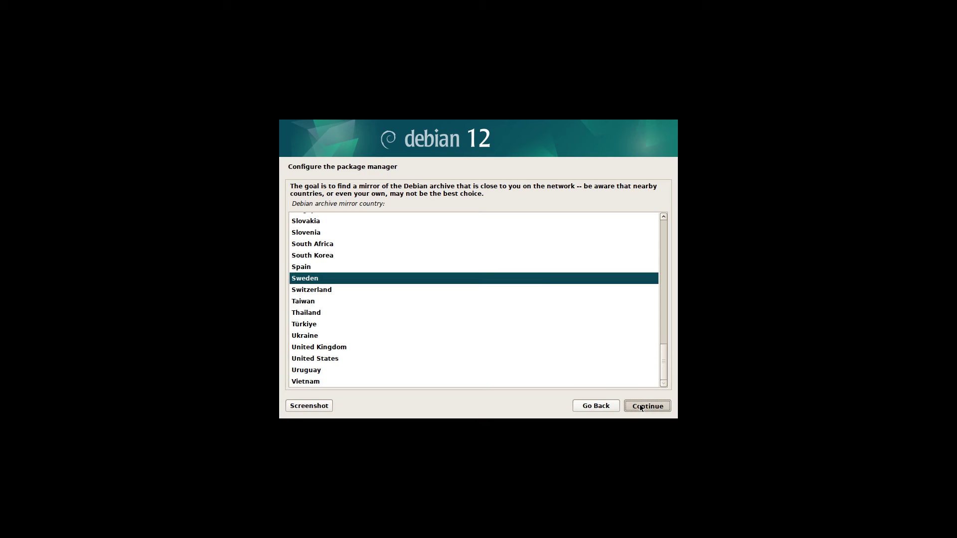
{"action": "left_click", "coordinate": [642, 406]}
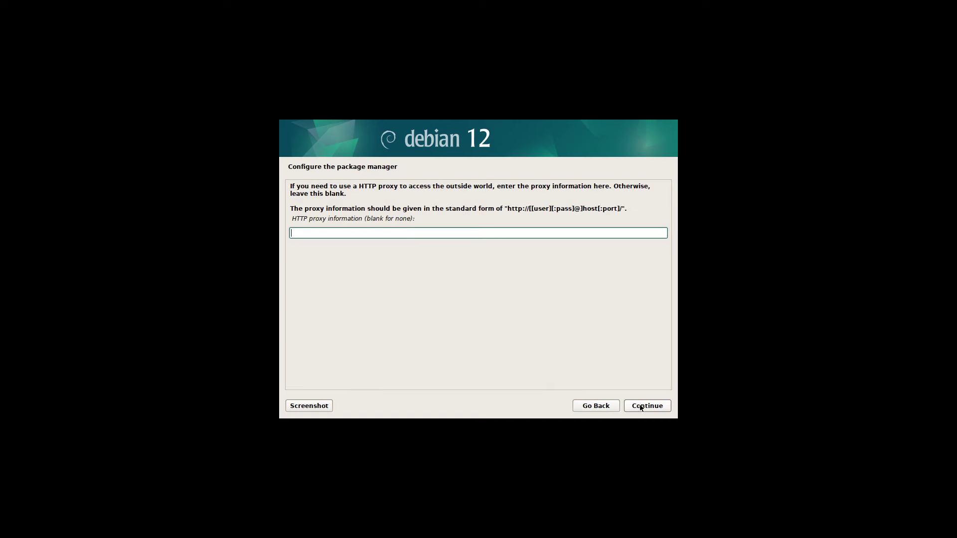
{"action": "left_click", "coordinate": [641, 406]}
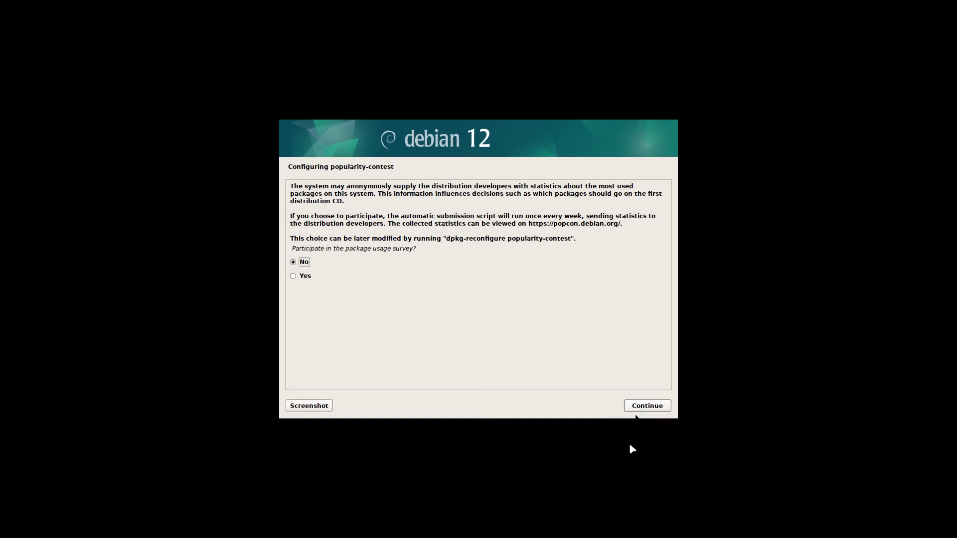
- Decline the package usage survey and swap GNOME for Xfce in software selection
{"action": "left_click", "coordinate": [654, 408]}
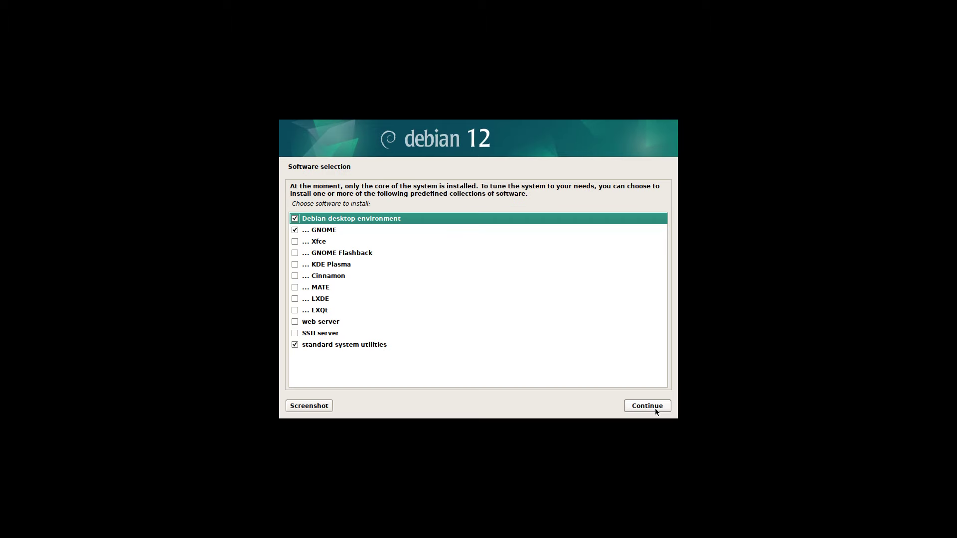
{"action": "left_click", "coordinate": [295, 231]}
{"action": "left_click", "coordinate": [296, 242]}
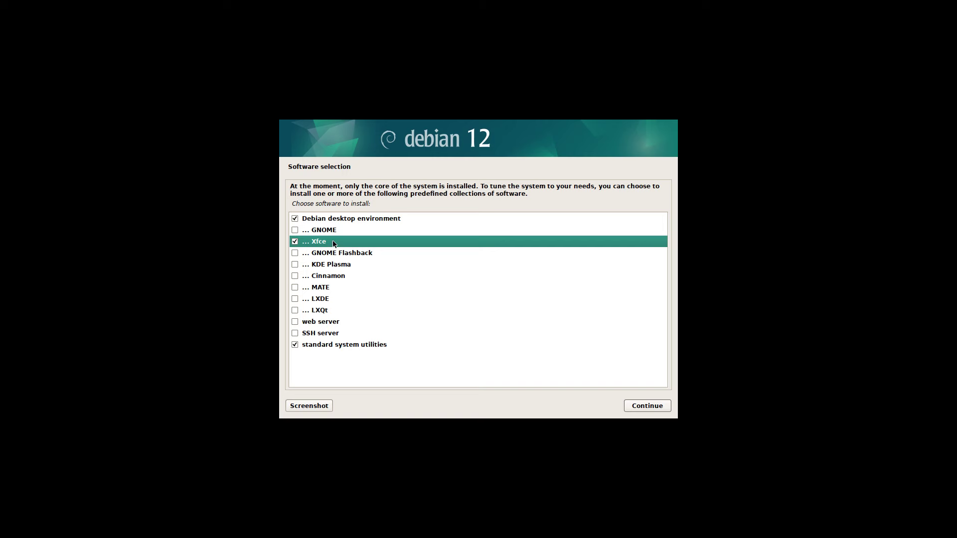
- Confirm the software selection and let the installation run until complete
{"action": "left_click", "coordinate": [650, 406]}
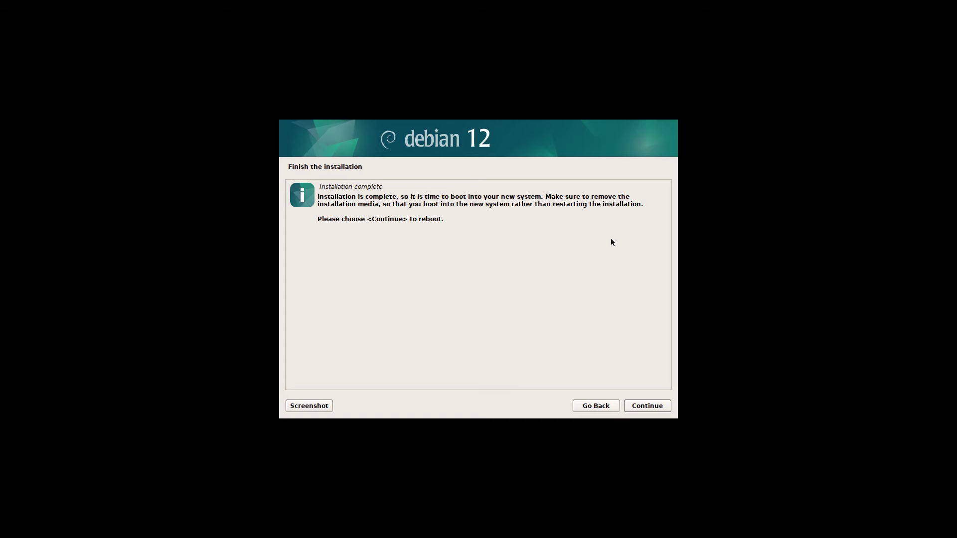
- Finish the installation and reboot into the new Debian system
{"action": "left_click", "coordinate": [646, 407]}
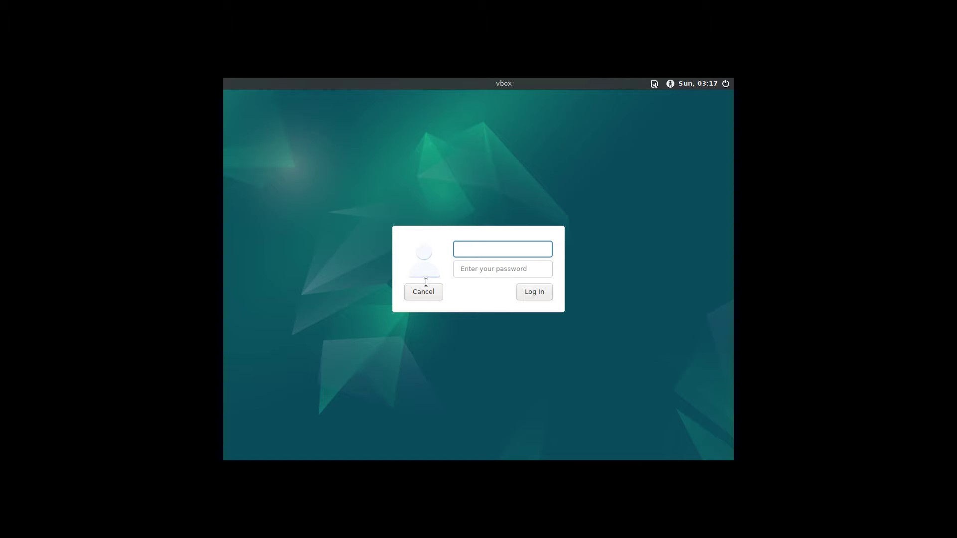
- Enter the new user's username at the graphical login screen
{"action": "type", "text": "erik"}
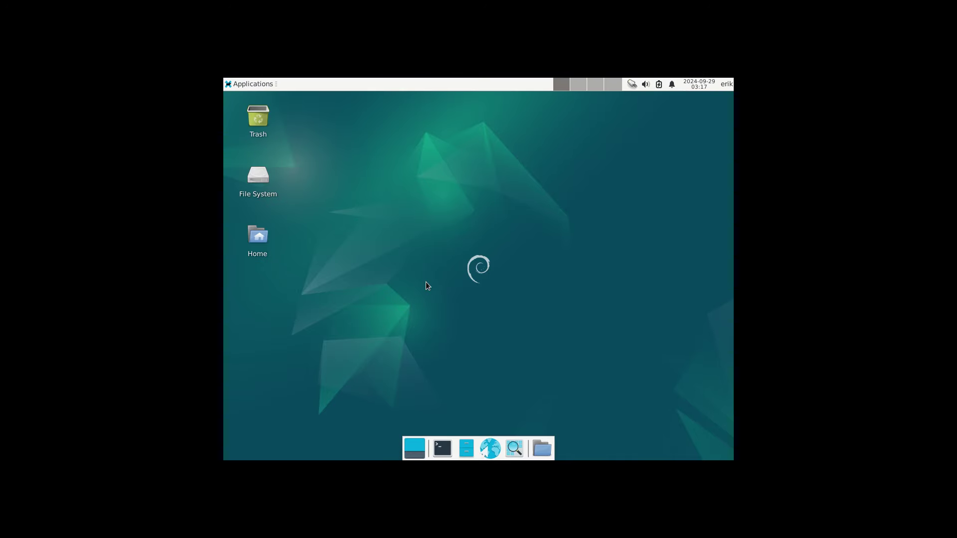
- Set the Xfce display resolution to 1920x1080 and keep the new configuration
{"action": "key", "text": "ctrl+f"}
{"action": "left_click", "coordinate": [264, 84]}
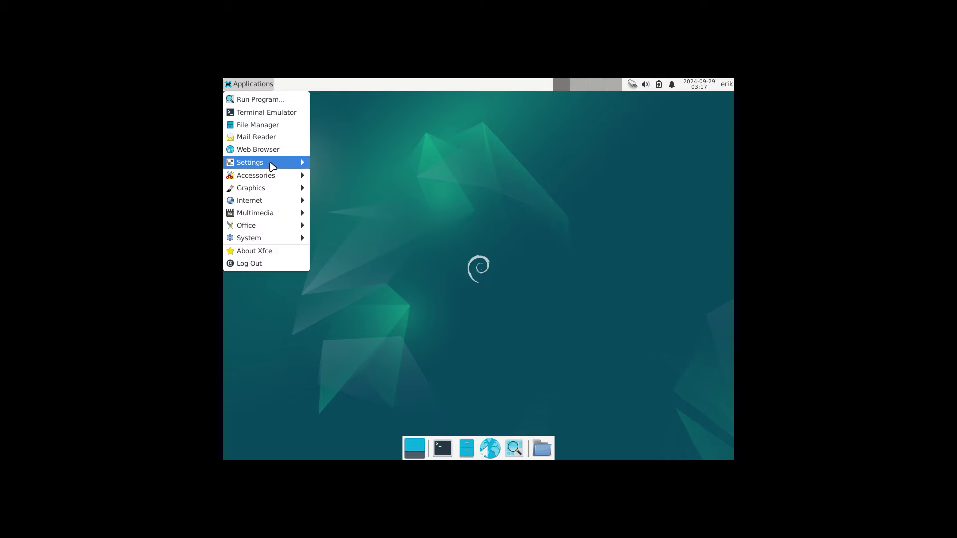
{"action": "mouse_move", "coordinate": [272, 167]}
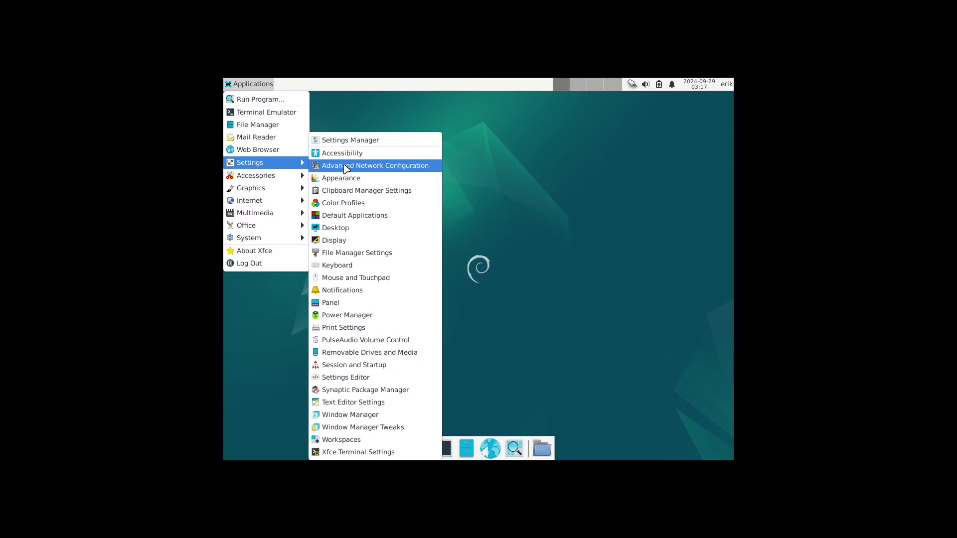
{"action": "left_click", "coordinate": [367, 241]}
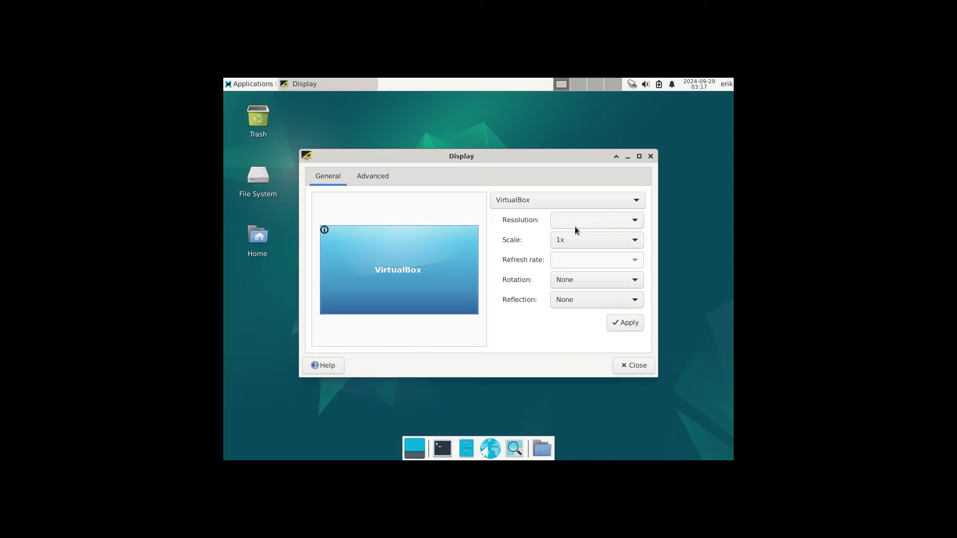
{"action": "left_click", "coordinate": [620, 323]}
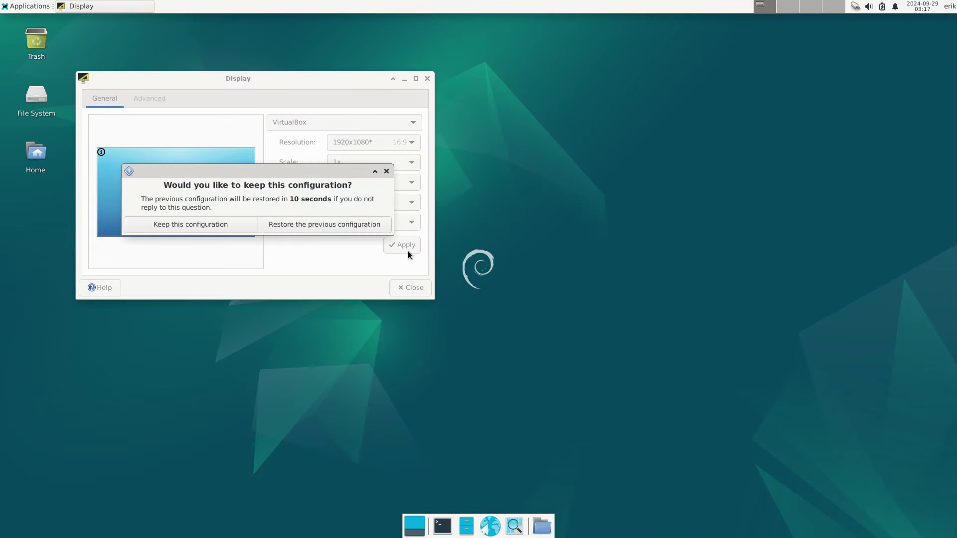
{"action": "left_click", "coordinate": [222, 224]}
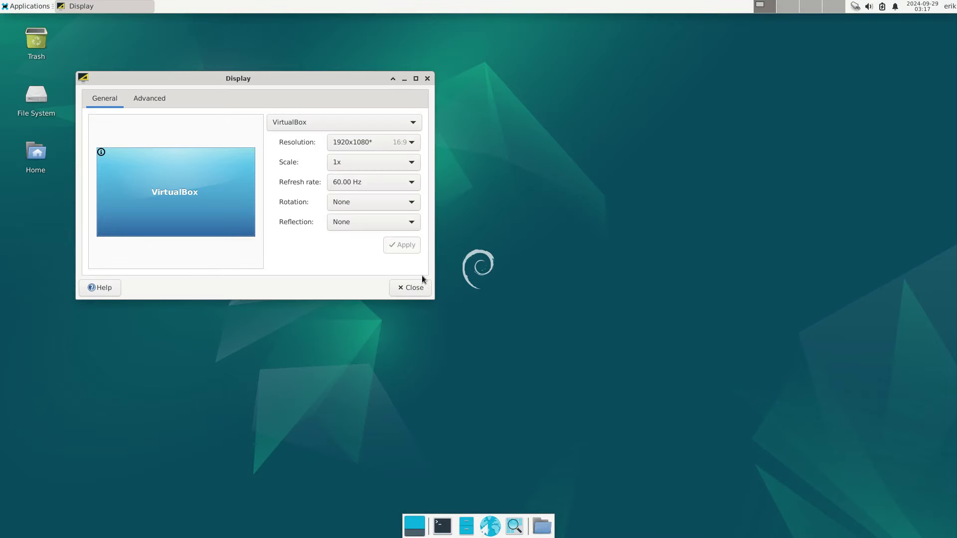
{"action": "left_click", "coordinate": [423, 288]}
- Open a terminal and run sudo apt update followed by sudo apt upgrade
{"action": "left_click", "coordinate": [449, 522]}
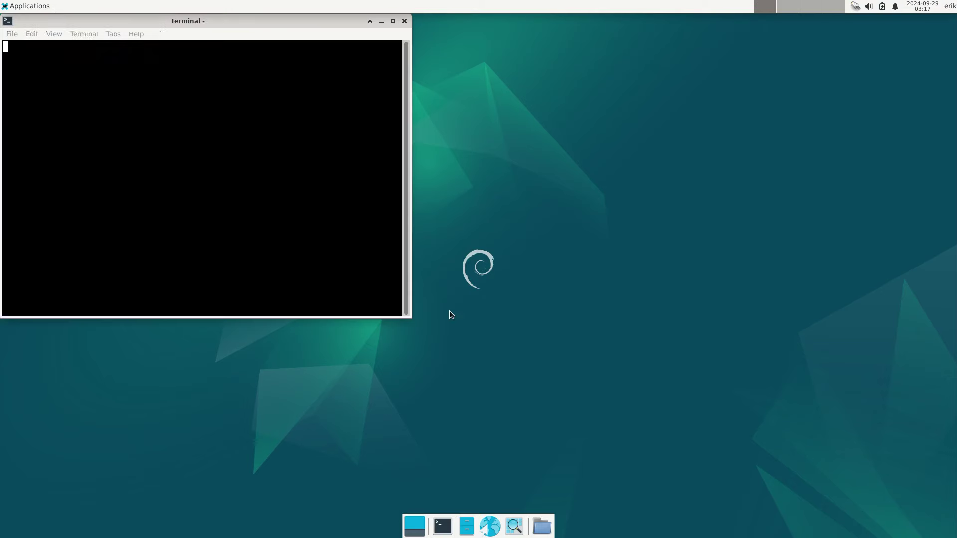
{"action": "left_click_drag", "start_coordinate": [318, 22], "coordinate": [656, 96]}
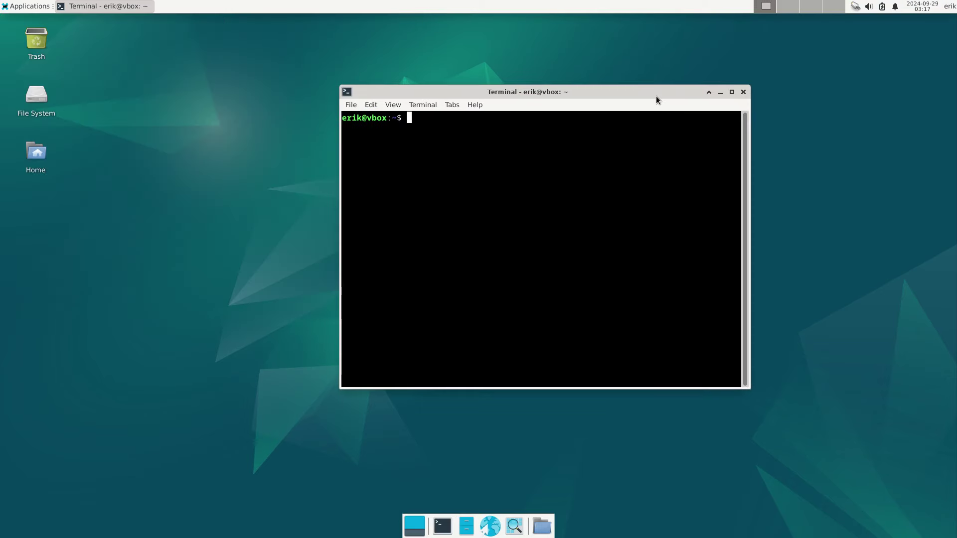
{"action": "type", "text": "sudo apt update"}
{"action": "key", "text": "Return"}
{"action": "key", "text": "Return"}
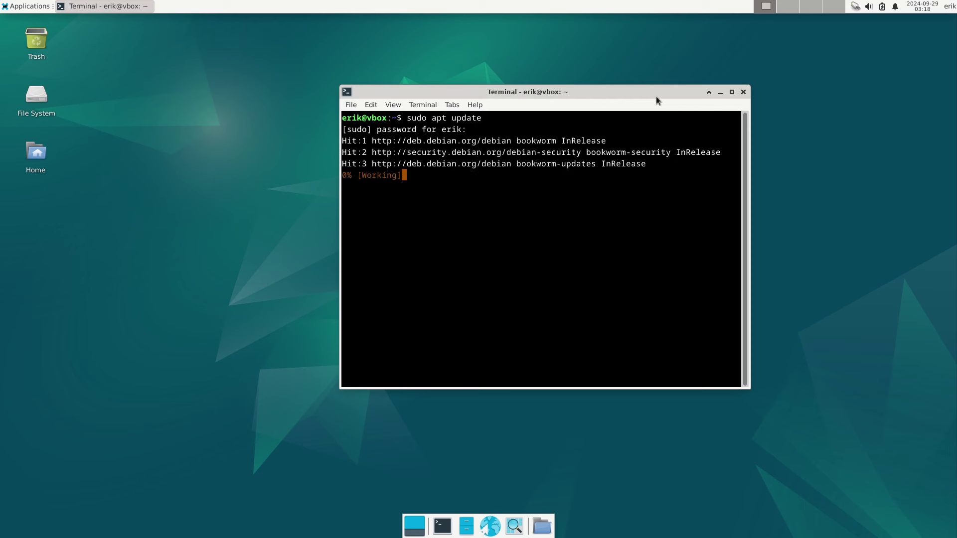
{"action": "key", "text": "Up"}
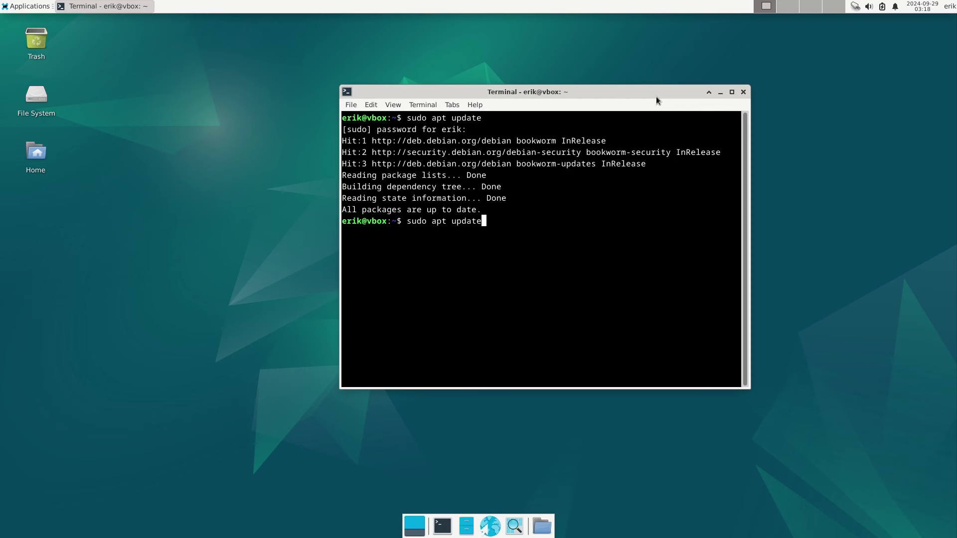
{"action": "key", "text": "BackSpace"}
{"action": "key", "text": "BackSpace"}
{"action": "key", "text": "BackSpace"}
{"action": "type", "text": "grade"}
{"action": "key", "text": "Return"}
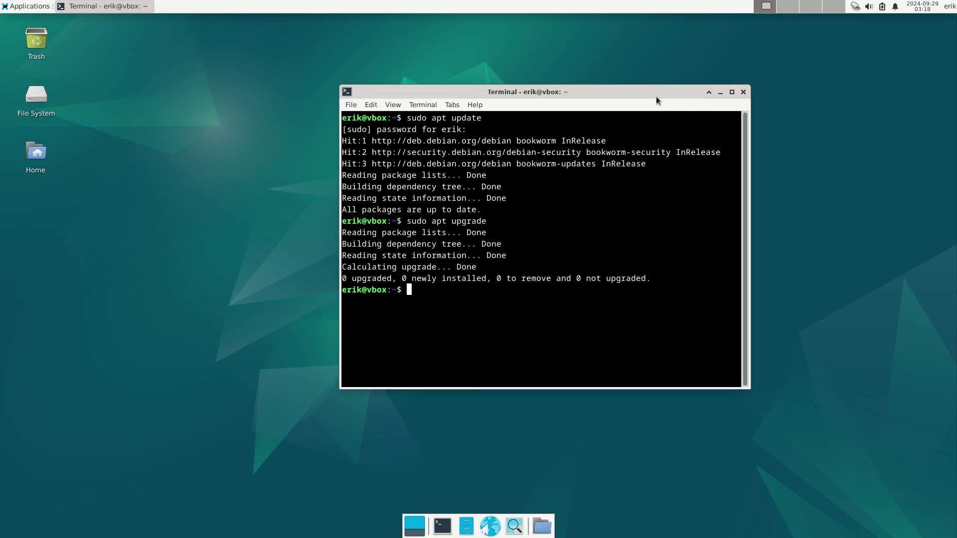
- Install git with sudo apt install git, accepting the confirmation prompt
{"action": "type", "text": "sudo"}
{"action": "key", "text": "BackSpace"}
{"action": "key", "text": "BackSpace"}
{"action": "key", "text": "BackSpace"}
{"action": "key", "text": "BackSpace"}
{"action": "type", "text": "sudo ap"}
{"action": "key", "text": "BackSpace"}
{"action": "key", "text": "BackSpace"}
{"action": "type", "text": "apt install git"}
{"action": "key", "text": "Return"}
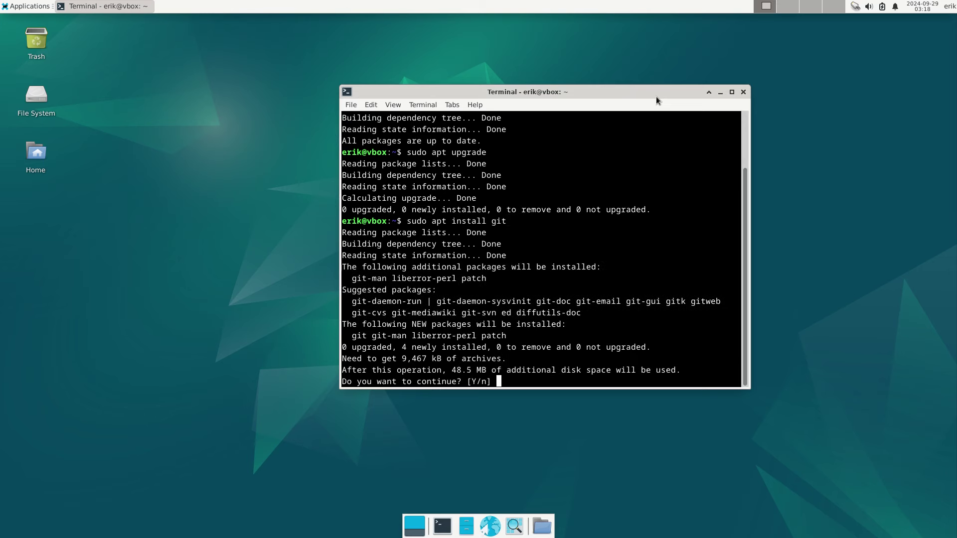
{"action": "key", "text": "Return"}
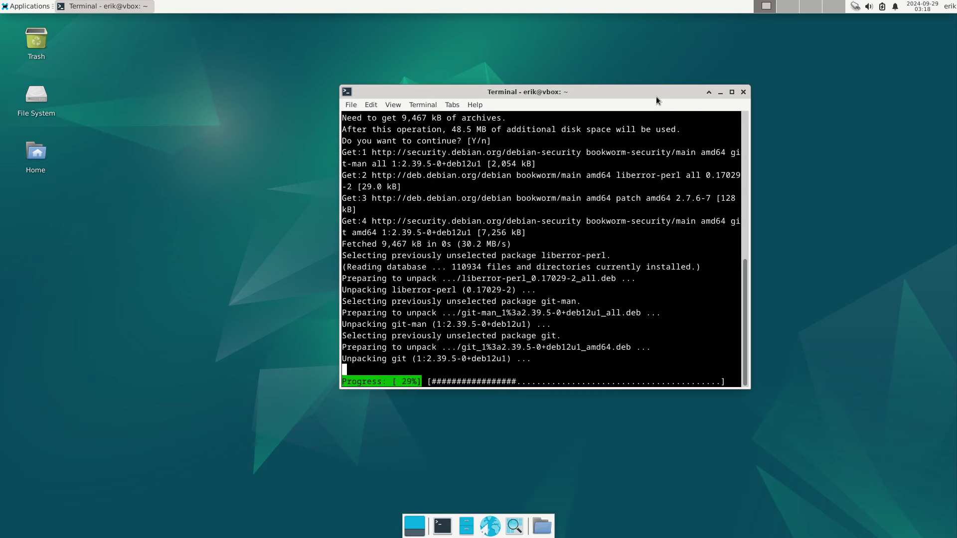
- Create a new folder named DATA in the home folder
{"action": "left_click", "coordinate": [548, 531]}
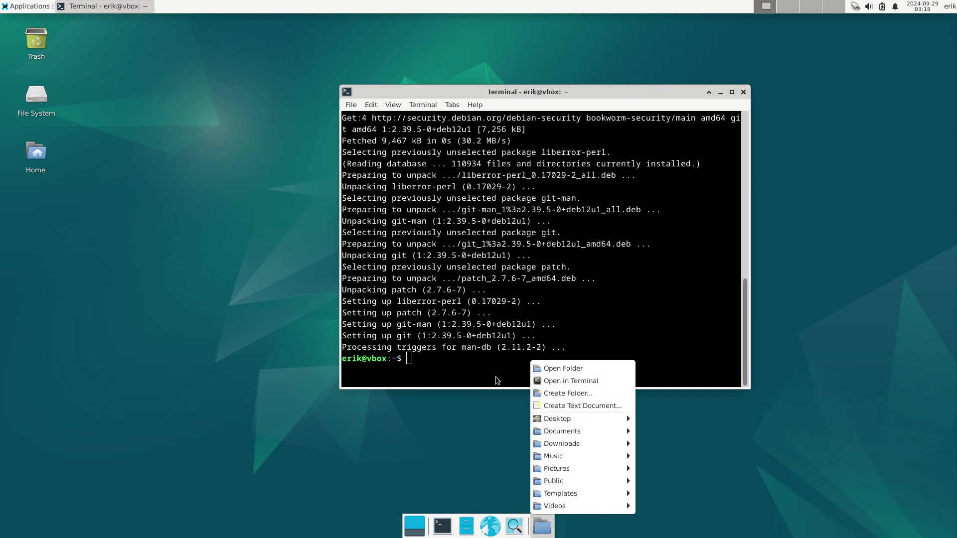
{"action": "left_click", "coordinate": [558, 365]}
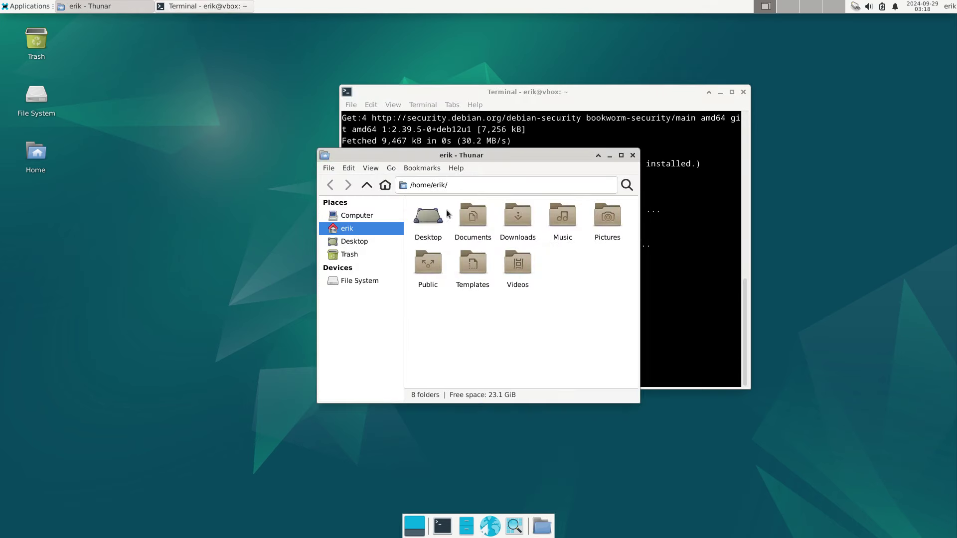
{"action": "right_click", "coordinate": [491, 347]}
{"action": "left_click", "coordinate": [534, 361]}
{"action": "type", "text": "DATA"}
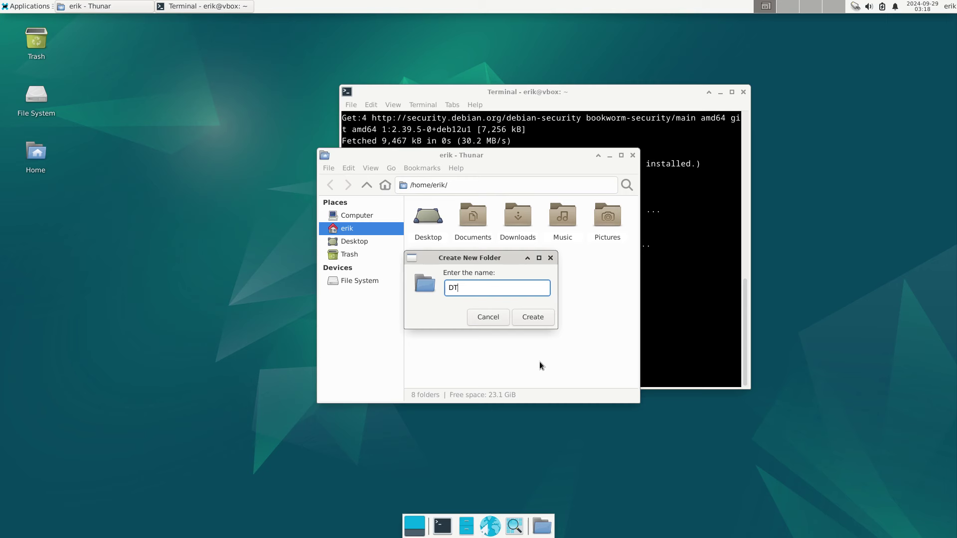
{"action": "key", "text": "Return"}
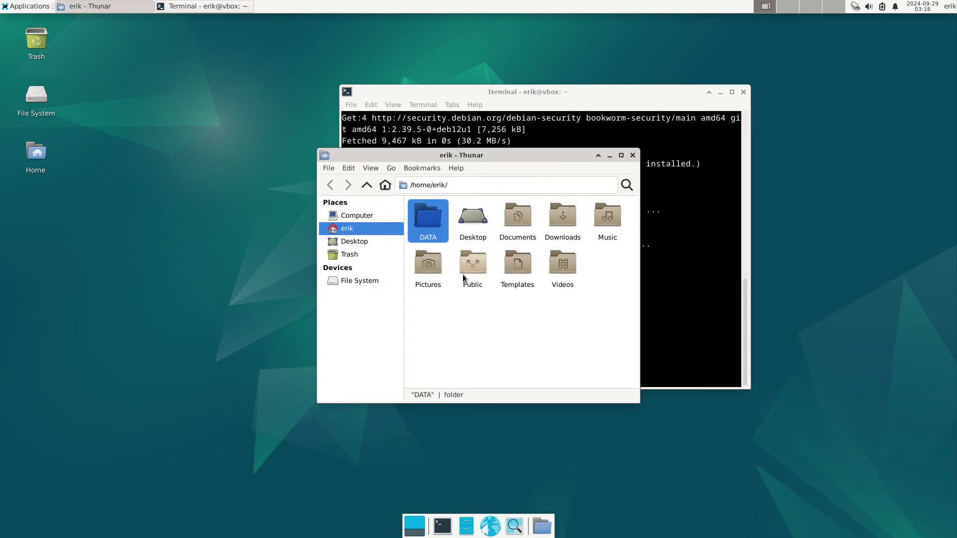
- Git clone github.com/erikdubois/arcolinux-nemesis from a terminal in DATA, then close that terminal
{"action": "double_click", "coordinate": [434, 225]}
{"action": "right_click", "coordinate": [442, 228]}
{"action": "left_click", "coordinate": [493, 275]}
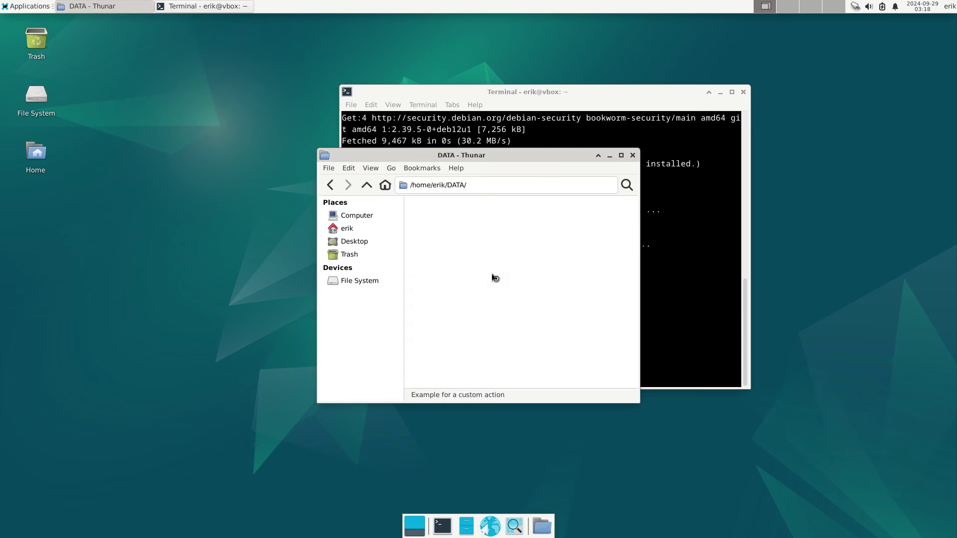
{"action": "type", "text": "git clone "}
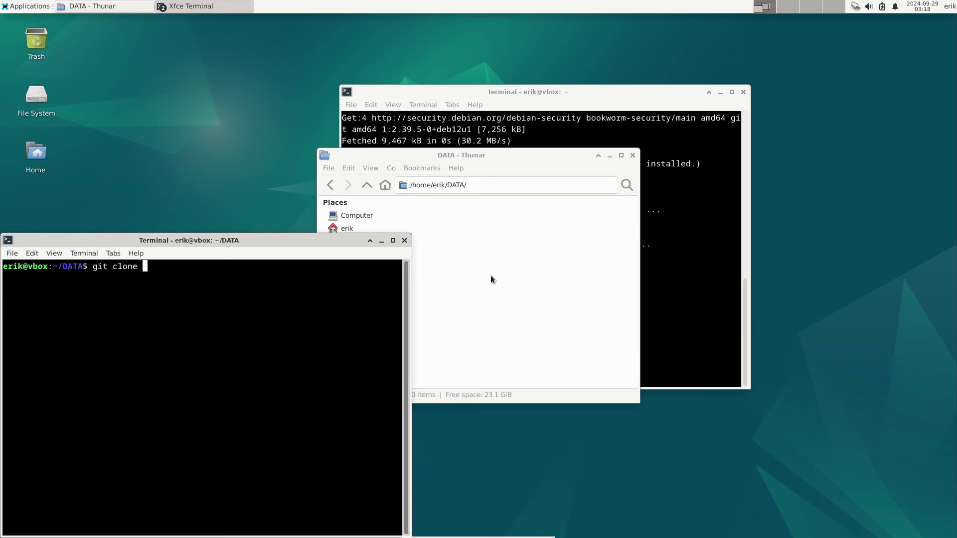
{"action": "type", "text": "https://"}
{"action": "left_click", "coordinate": [595, 97]}
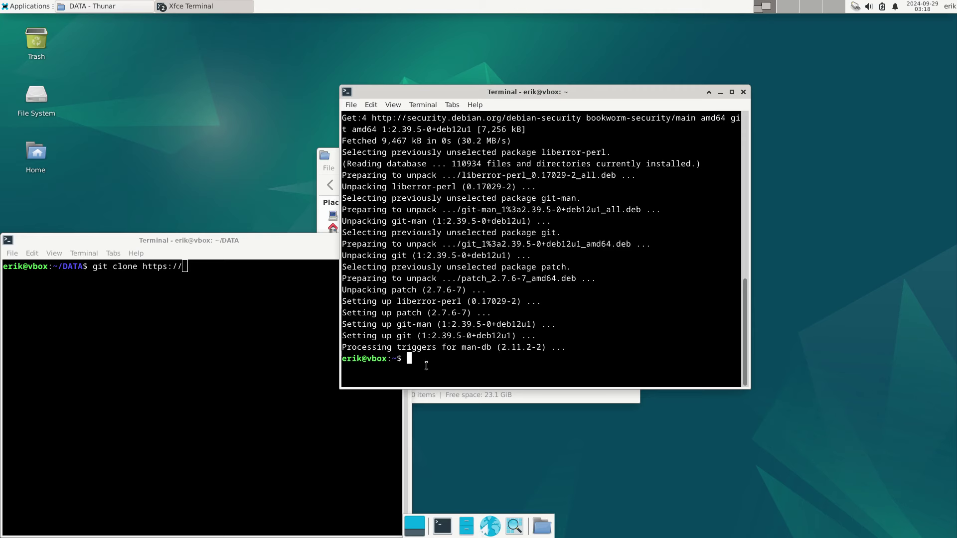
{"action": "left_click", "coordinate": [240, 345]}
{"action": "type", "text": "githu"}
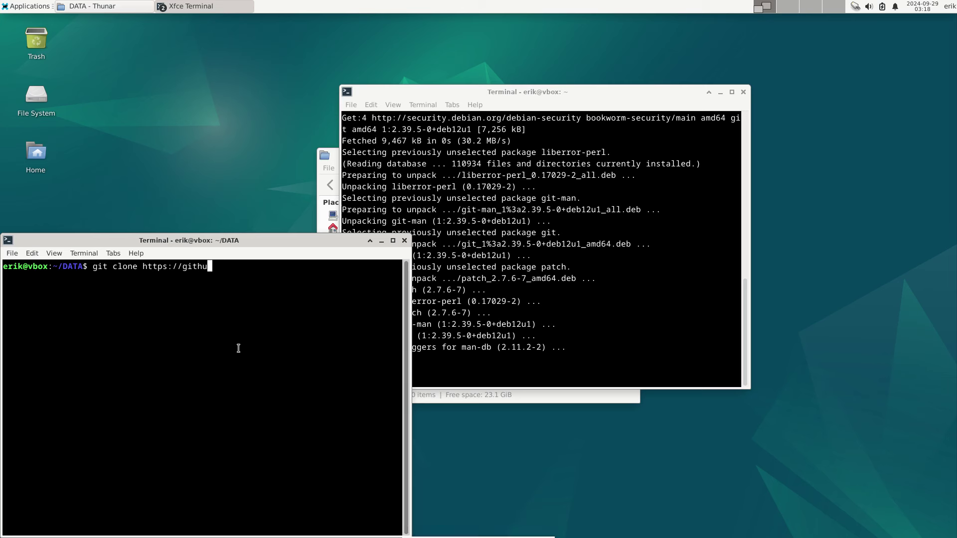
{"action": "type", "text": "b.com/erikdubois/arcolinux-nemesis"}
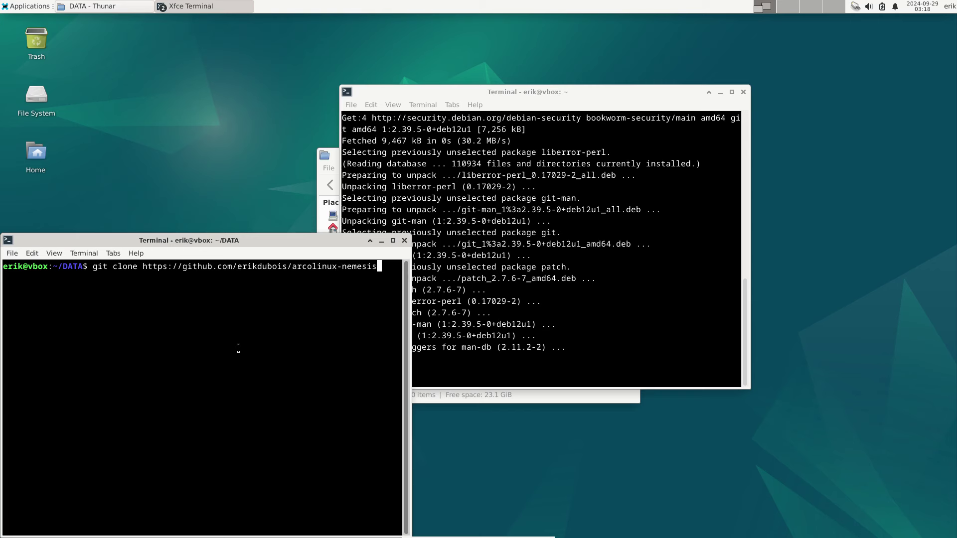
{"action": "key", "text": "Return"}
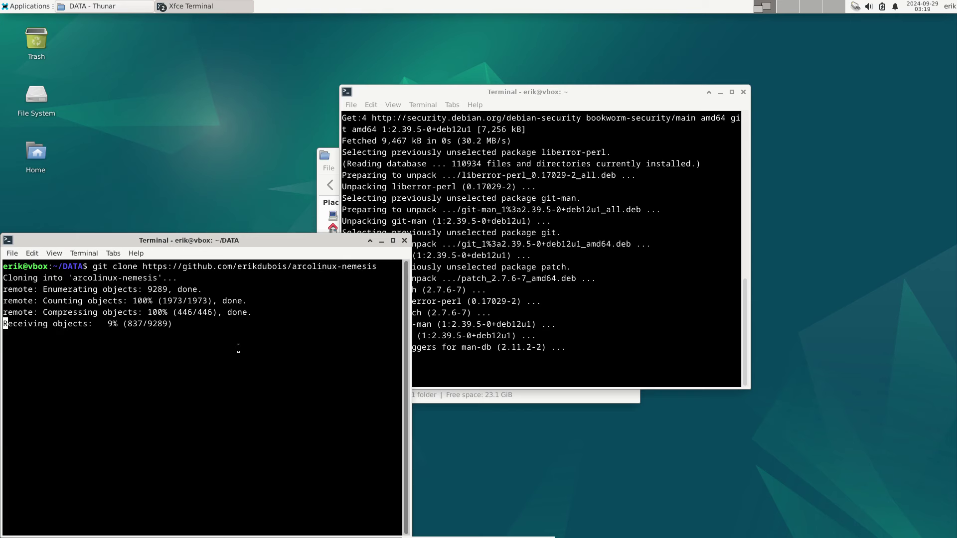
{"action": "left_click", "coordinate": [404, 241]}
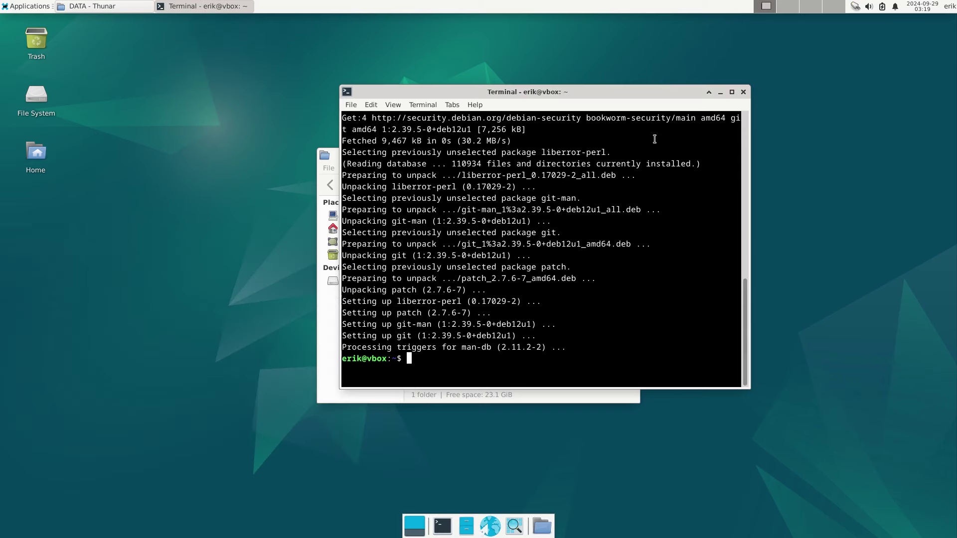
- Close the leftover terminal and browse into arcolinux-nemesis > Personal > settings
{"action": "left_click", "coordinate": [743, 92]}
{"action": "double_click", "coordinate": [447, 227]}
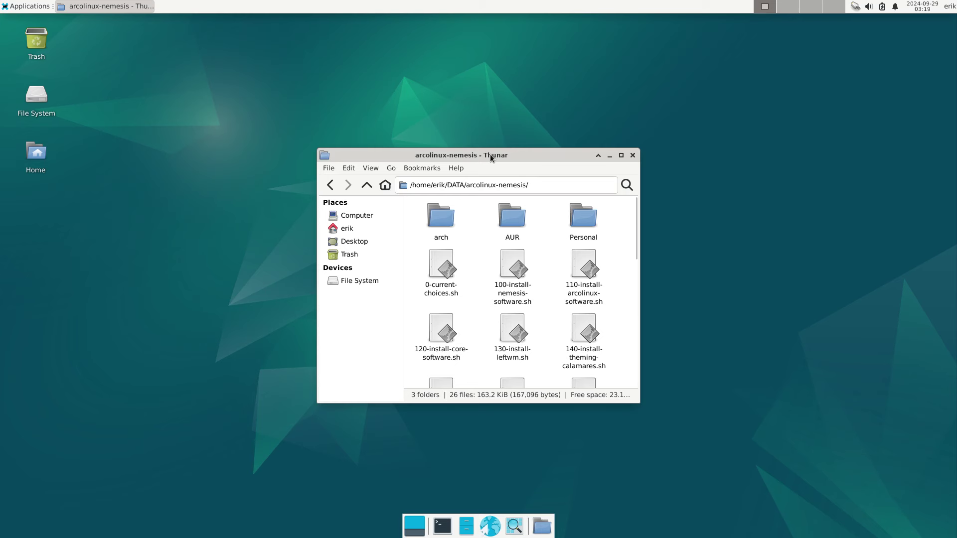
{"action": "left_click_drag", "start_coordinate": [490, 155], "coordinate": [283, 65]}
{"action": "double_click", "coordinate": [362, 136]}
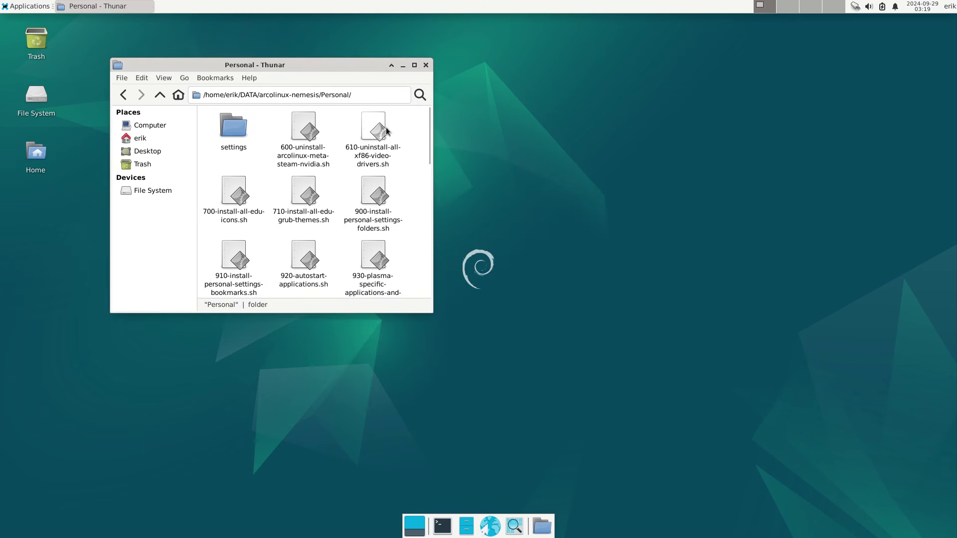
{"action": "double_click", "coordinate": [238, 131]}
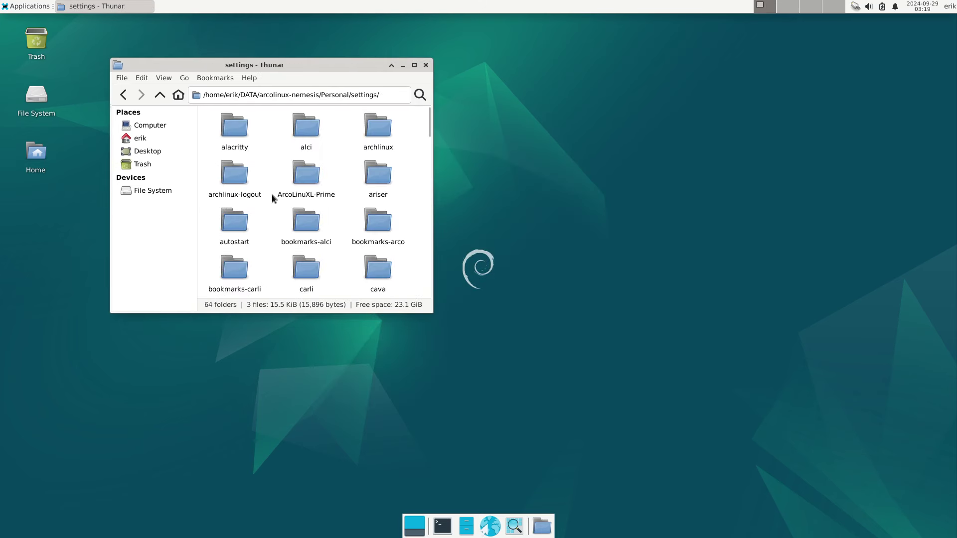
{"action": "scroll", "coordinate": [271, 198], "scroll_direction": "down", "scroll_amount": 1}
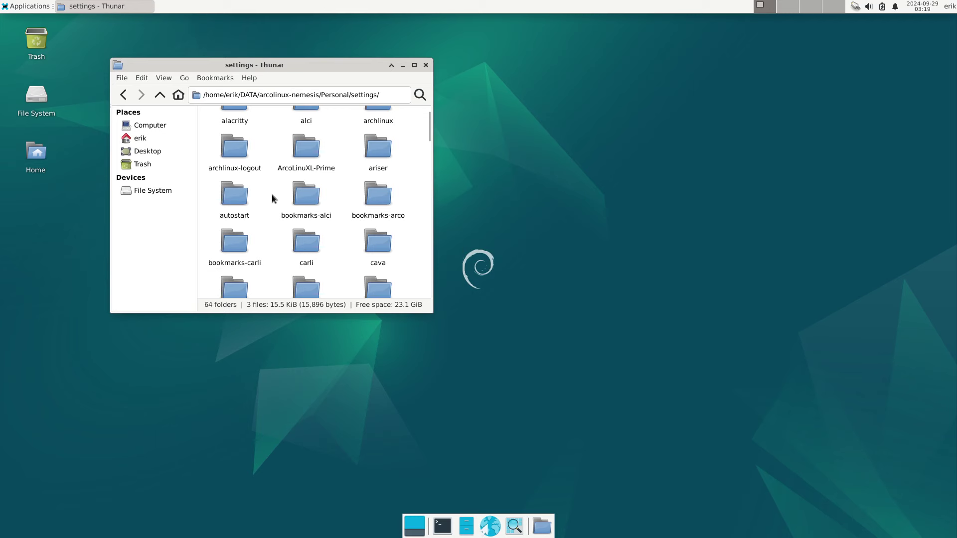
{"action": "scroll", "coordinate": [271, 198], "scroll_direction": "down", "scroll_amount": 3}
{"action": "scroll", "coordinate": [272, 198], "scroll_direction": "up", "scroll_amount": 5}
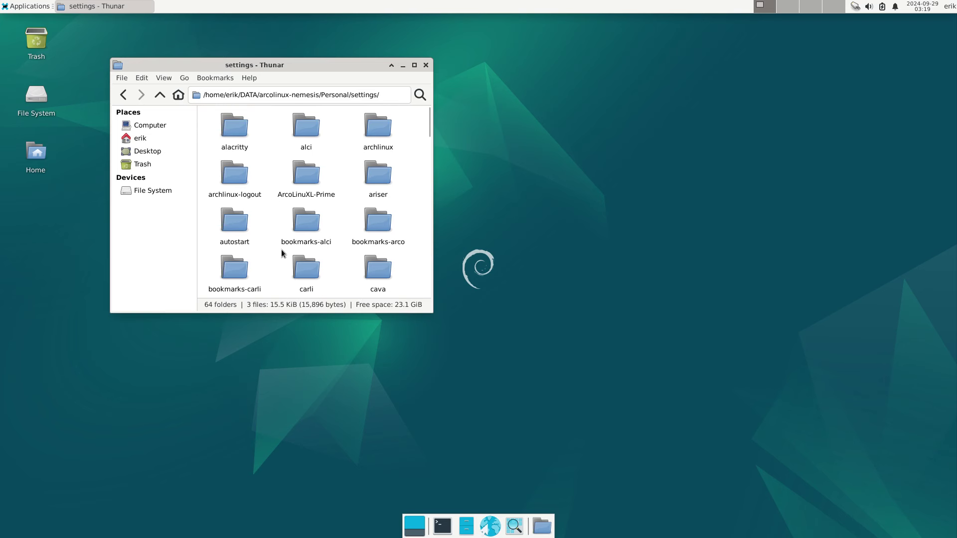
{"action": "scroll", "coordinate": [284, 264], "scroll_direction": "down", "scroll_amount": 3}
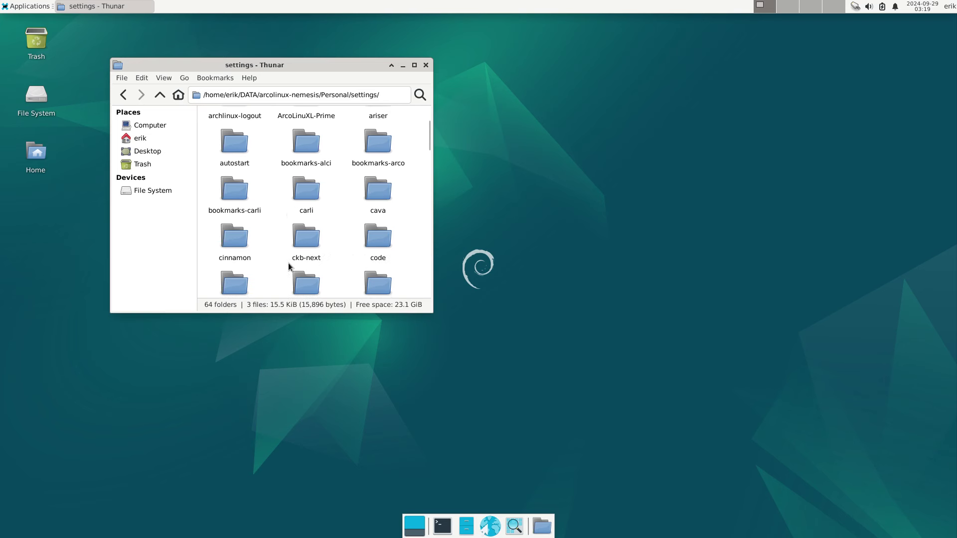
{"action": "scroll", "coordinate": [288, 262], "scroll_direction": "down", "scroll_amount": 2}
- Open debian-chadwm and inspect bar.sh, picom.conf, run.sh, sxhkdrc and uca.xml
{"action": "double_click", "coordinate": [319, 219]}
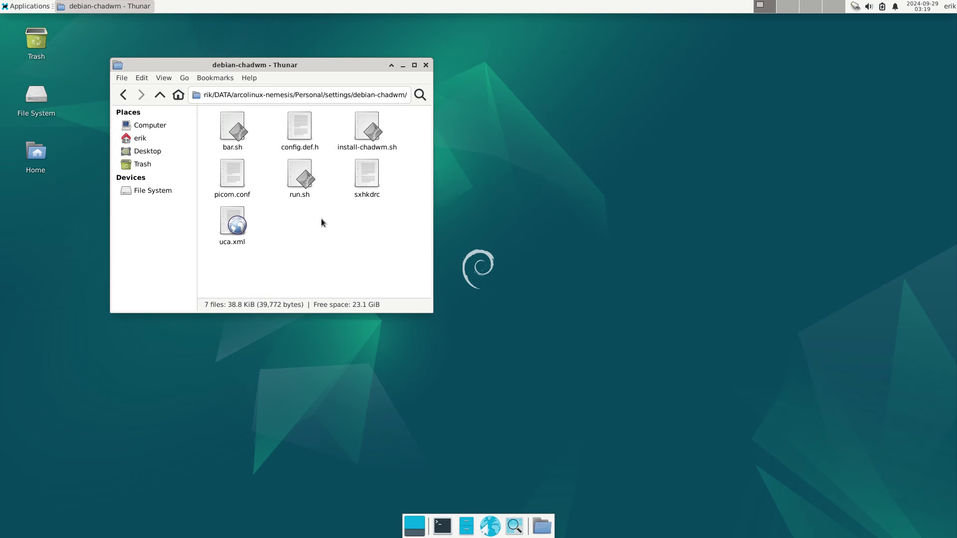
{"action": "left_click", "coordinate": [222, 132]}
{"action": "left_click", "coordinate": [239, 180]}
{"action": "left_click", "coordinate": [306, 183]}
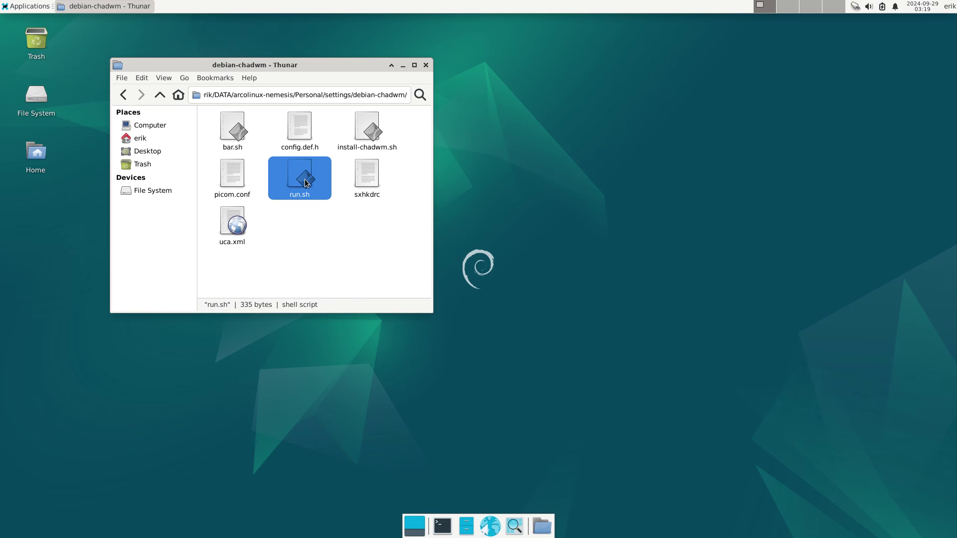
{"action": "left_click", "coordinate": [359, 177]}
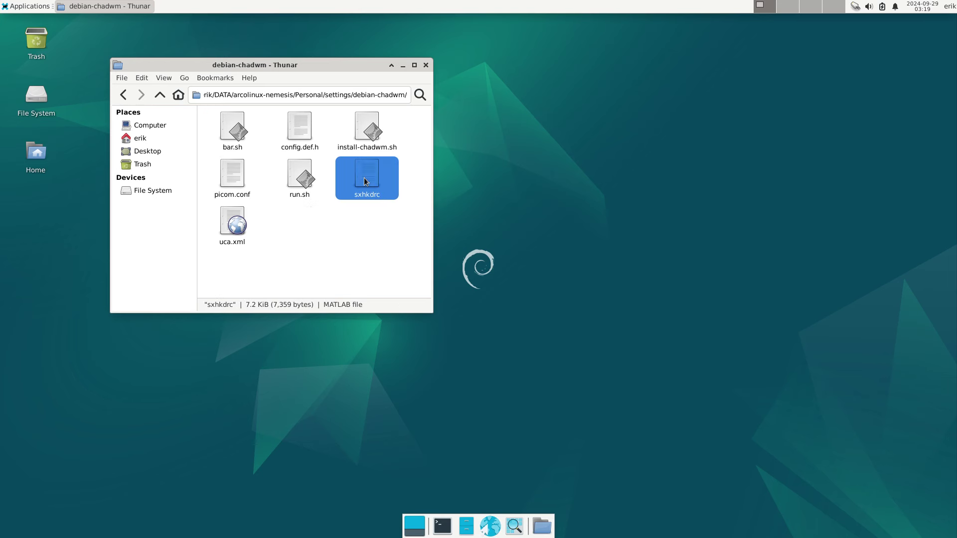
{"action": "left_click", "coordinate": [238, 226]}
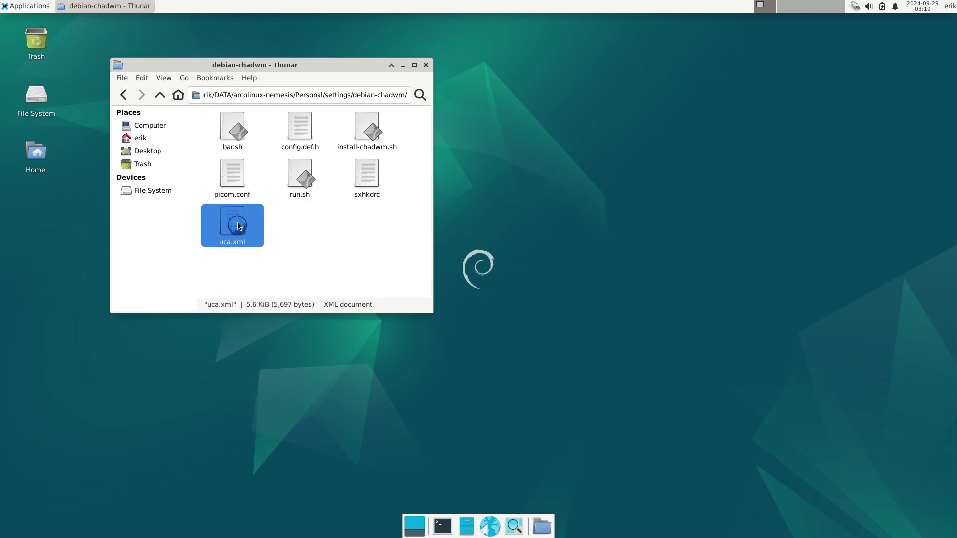
- Select install-chadwm.sh and open a terminal in the debian-chadwm folder
{"action": "right_click", "coordinate": [282, 223]}
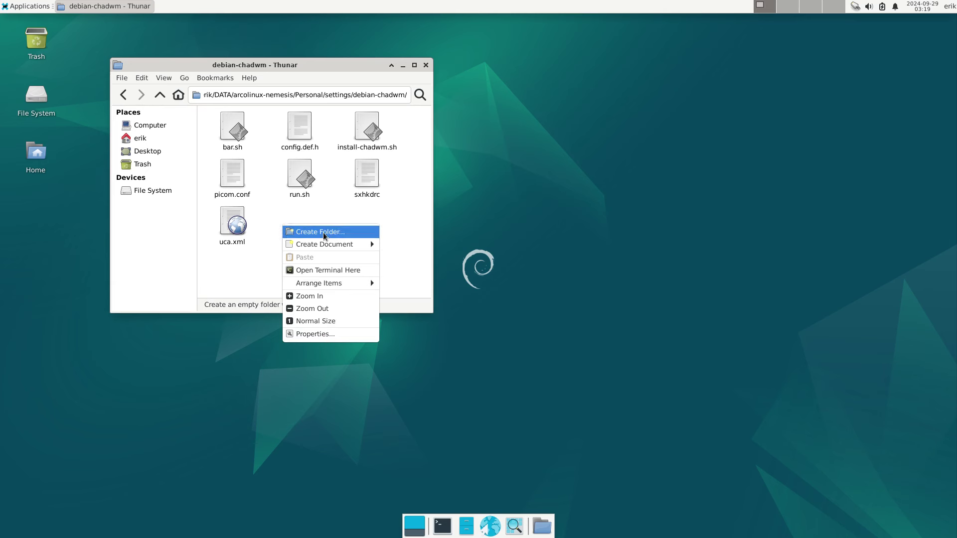
{"action": "left_click", "coordinate": [372, 208]}
{"action": "left_click", "coordinate": [372, 137]}
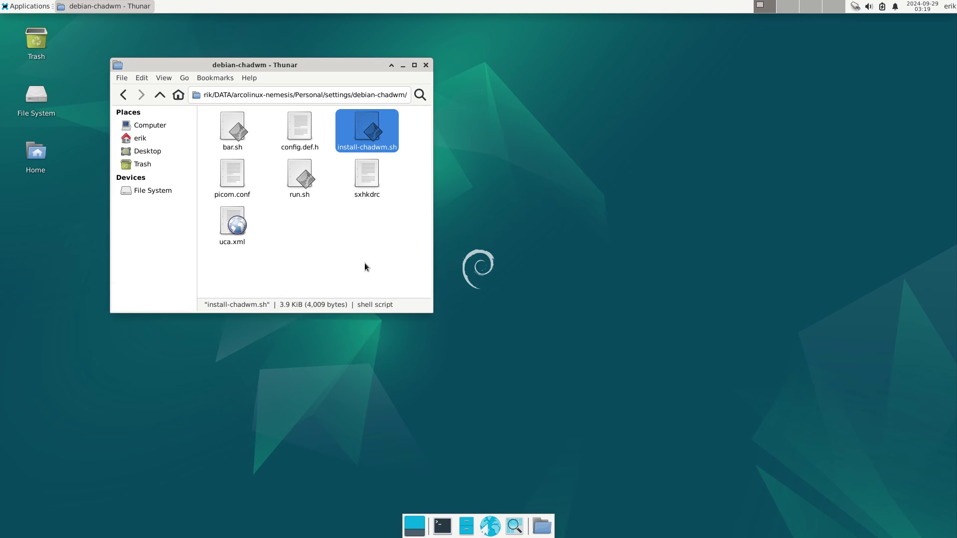
{"action": "right_click", "coordinate": [371, 241]}
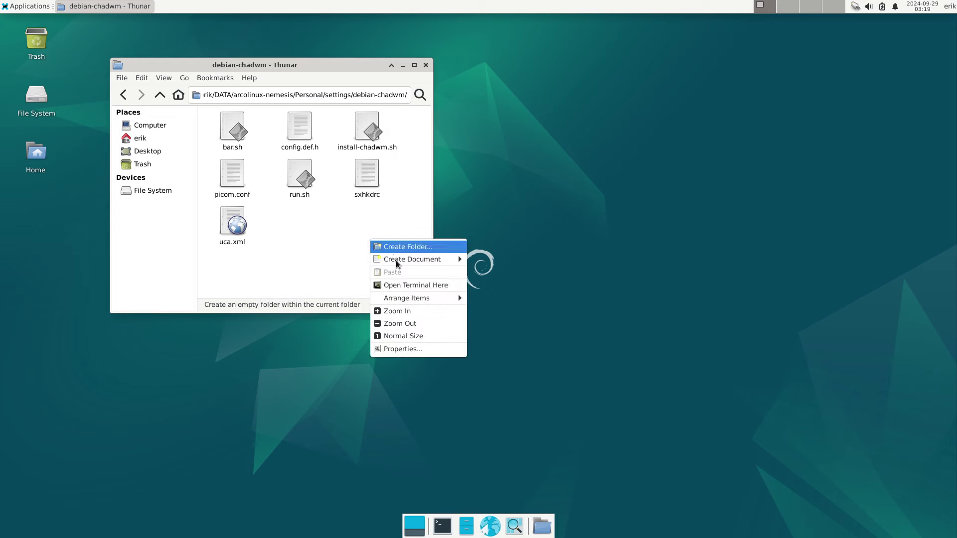
{"action": "left_click", "coordinate": [396, 283]}
- Enlarge the terminal and place it on the right beside the file manager
{"action": "left_click_drag", "start_coordinate": [578, 24], "coordinate": [648, 27]}
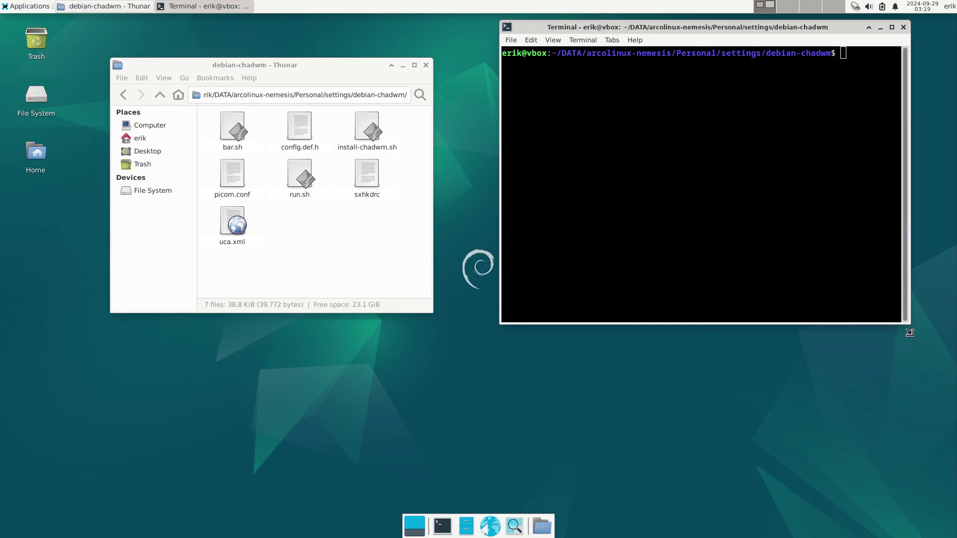
{"action": "left_click_drag", "start_coordinate": [909, 327], "coordinate": [943, 503]}
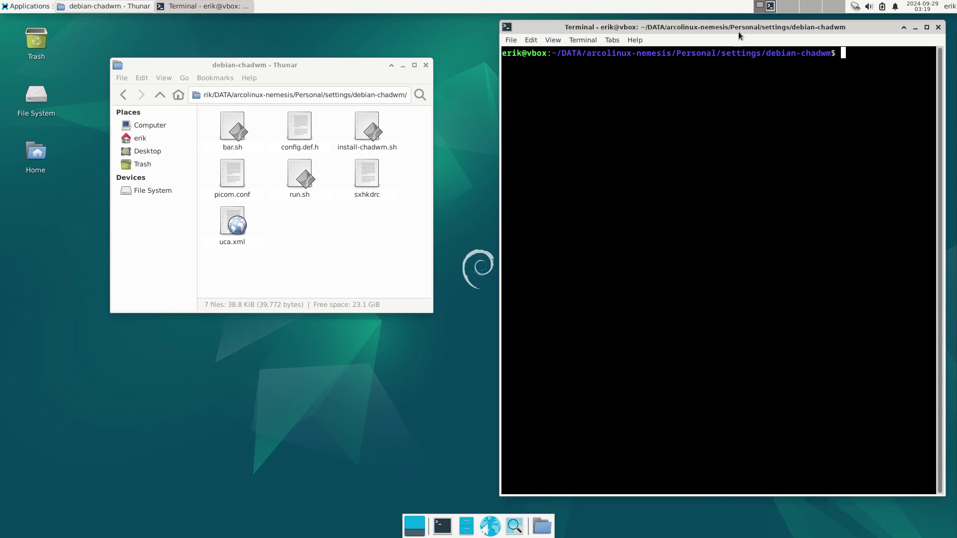
{"action": "mouse_move", "coordinate": [738, 31]}
{"action": "left_mouse_down"}
{"action": "mouse_move", "coordinate": [953, 167]}
{"action": "mouse_move", "coordinate": [773, 159]}
{"action": "mouse_move", "coordinate": [956, 159]}
{"action": "mouse_move", "coordinate": [786, 99]}
{"action": "mouse_move", "coordinate": [711, 37]}
{"action": "mouse_move", "coordinate": [732, 42]}
{"action": "left_mouse_up"}
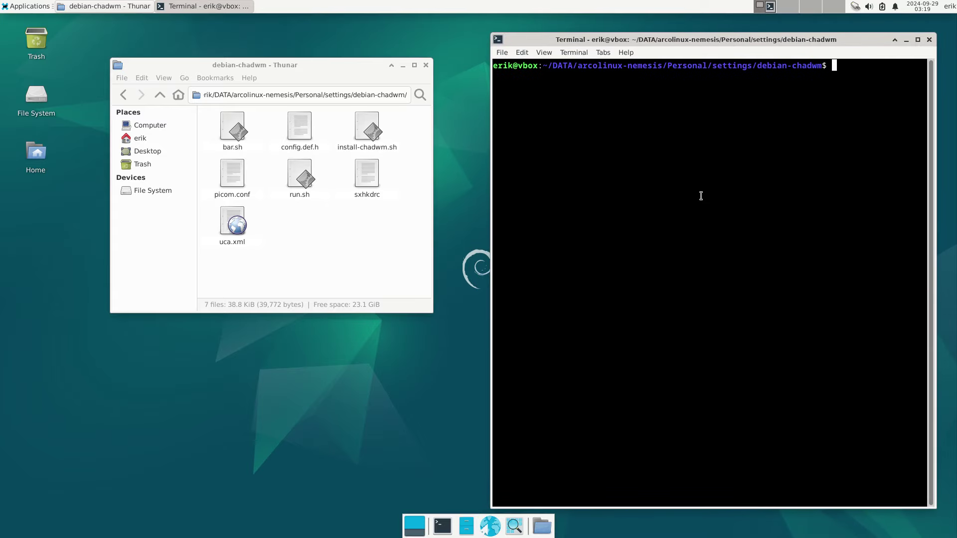
- Run ./install-chadwm.sh and open the script in Mousepad, made default for shell scripts
{"action": "type", "text": "./install-chadwm.sh"}
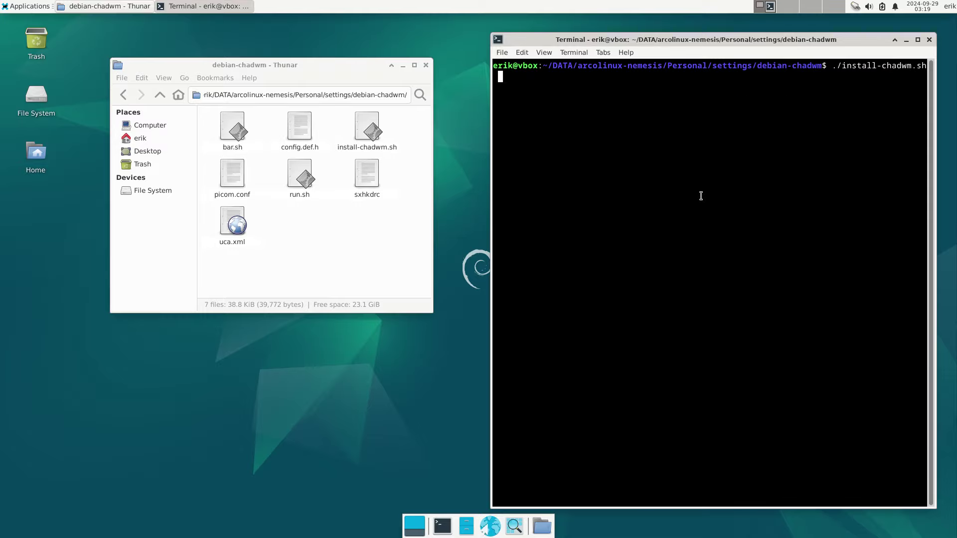
{"action": "key", "text": "Return"}
{"action": "key", "text": "Return"}
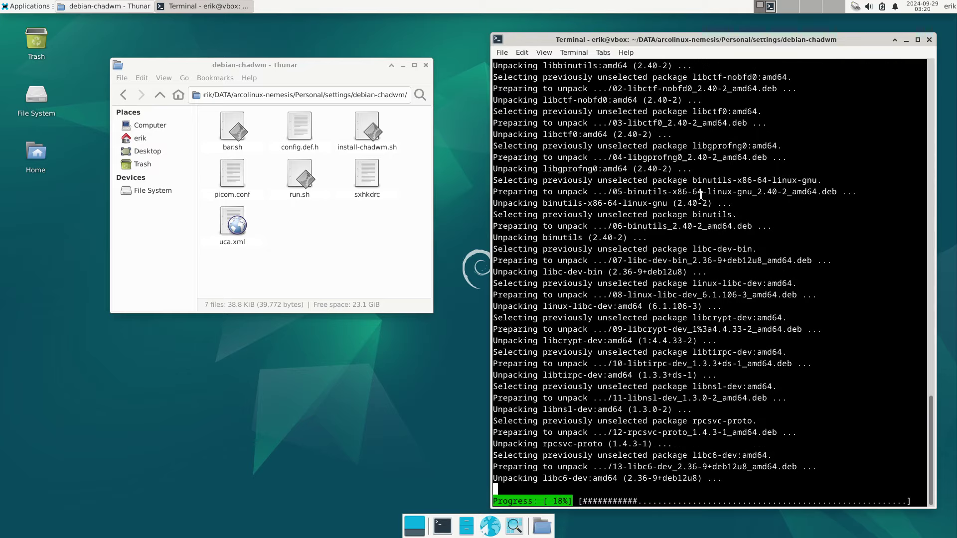
{"action": "left_click", "coordinate": [357, 130]}
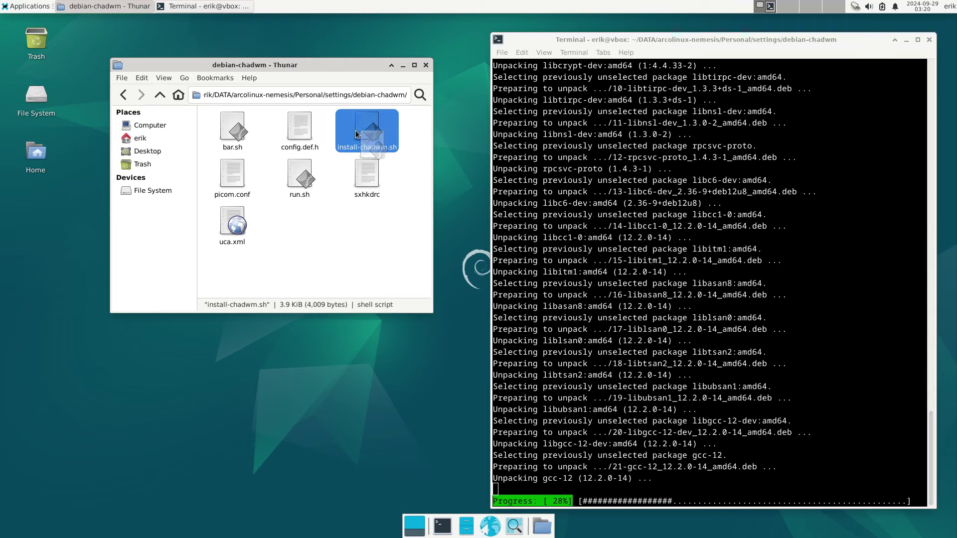
{"action": "right_click", "coordinate": [362, 135]}
{"action": "mouse_move", "coordinate": [411, 157]}
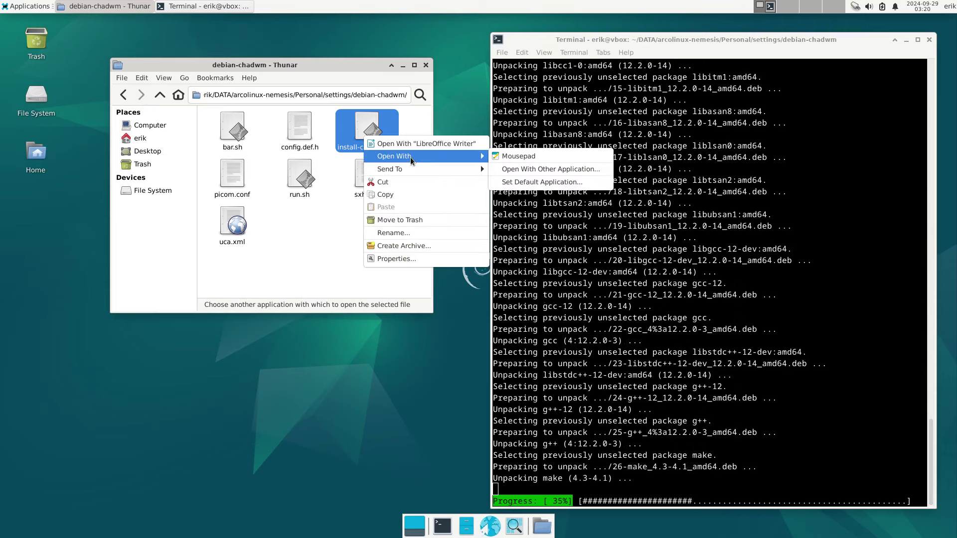
{"action": "left_click", "coordinate": [539, 182]}
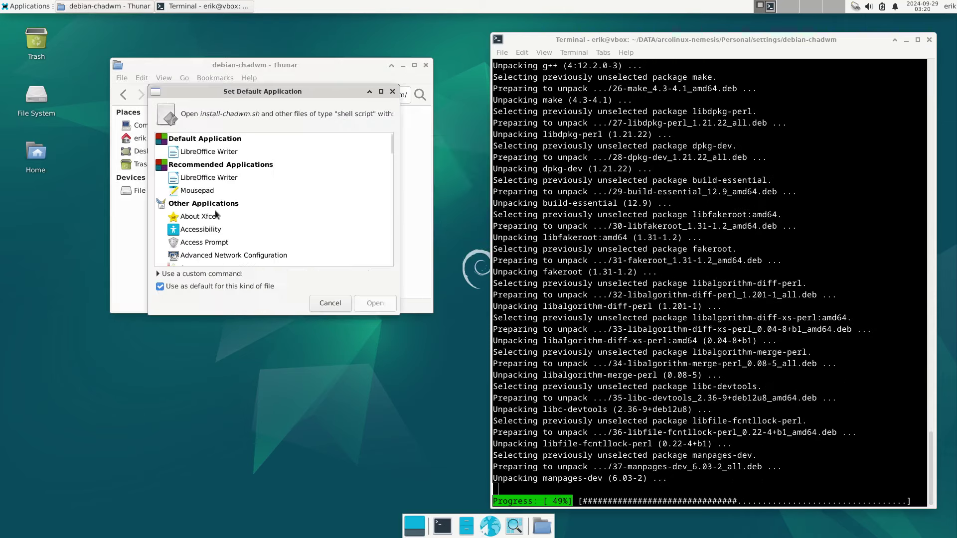
{"action": "left_click", "coordinate": [219, 192]}
{"action": "left_click", "coordinate": [375, 303]}
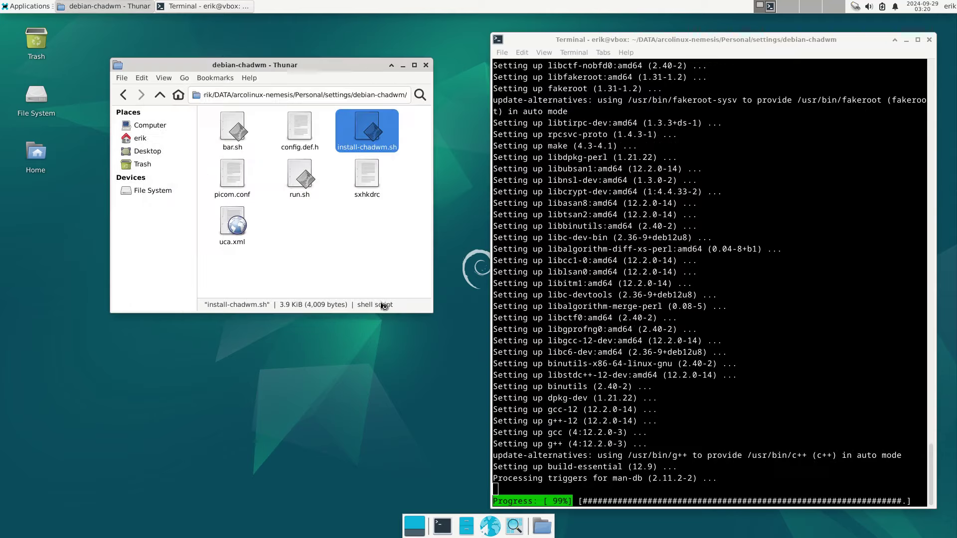
- Enlarge the Mousepad window and scroll to the build dependency install lines
{"action": "left_click_drag", "start_coordinate": [483, 162], "coordinate": [254, 74]}
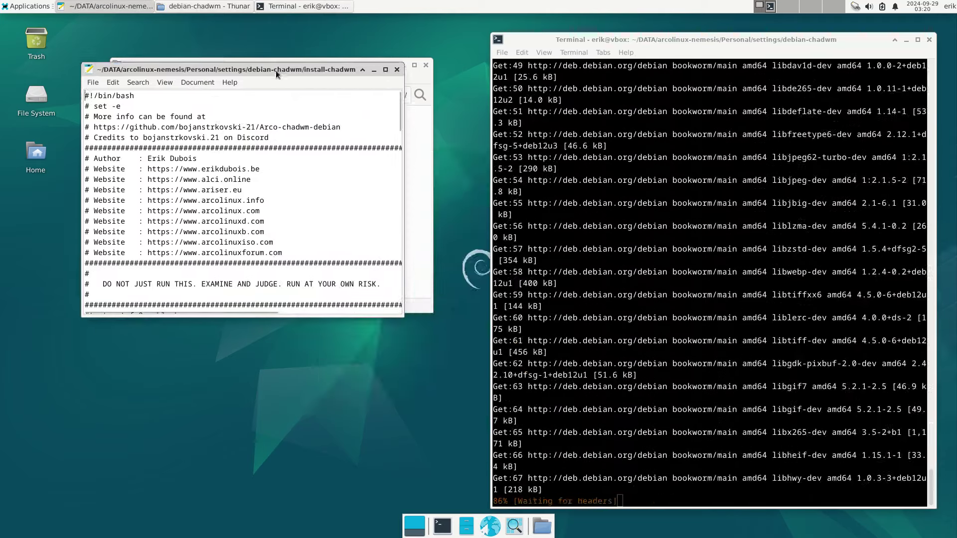
{"action": "left_click_drag", "start_coordinate": [313, 314], "coordinate": [313, 499]}
{"action": "scroll", "coordinate": [249, 317], "scroll_direction": "down", "scroll_amount": 8}
{"action": "scroll", "coordinate": [249, 316], "scroll_direction": "down", "scroll_amount": 8}
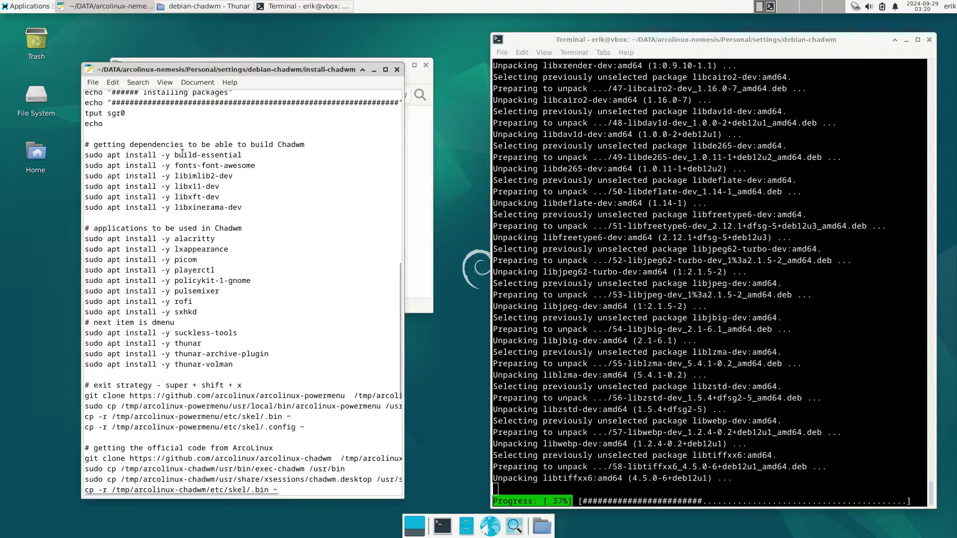
{"action": "left_click_drag", "start_coordinate": [242, 207], "coordinate": [85, 144]}
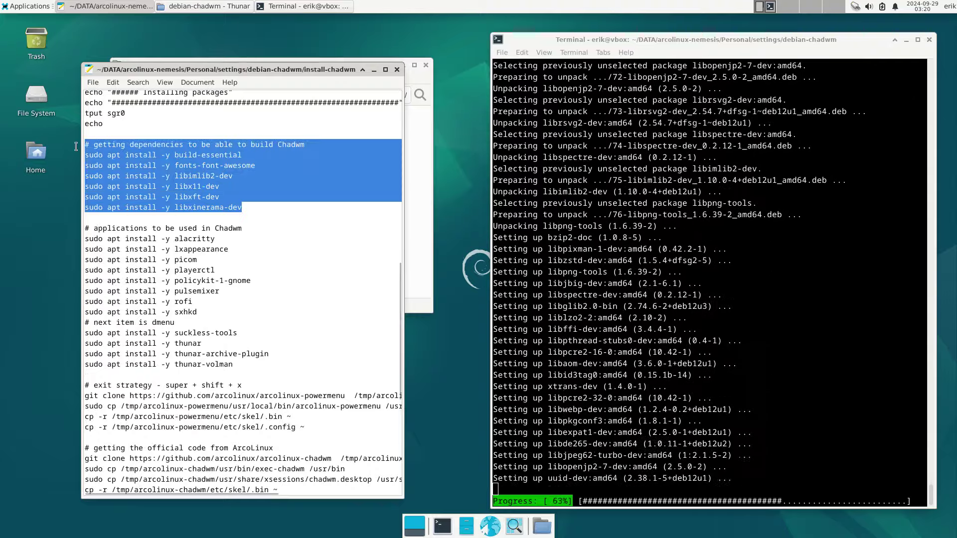
{"action": "left_click", "coordinate": [218, 318]}
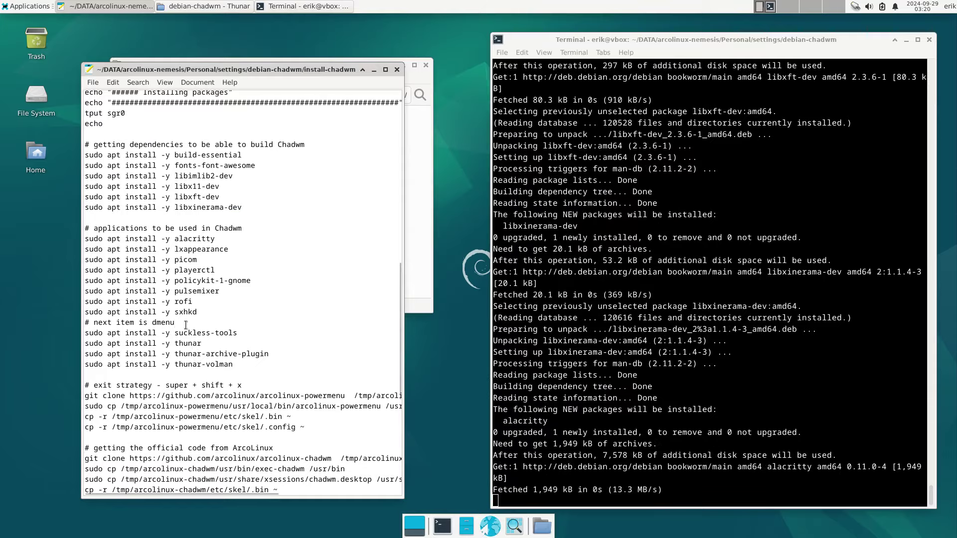
- Highlight the package names rofi, pulsemixer and playerctl in the apt install list
{"action": "double_click", "coordinate": [186, 301]}
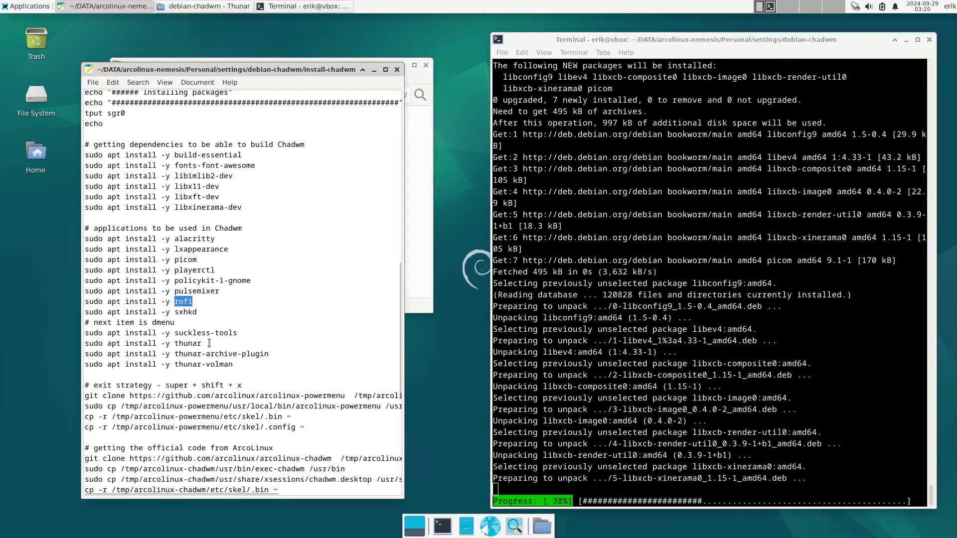
{"action": "double_click", "coordinate": [197, 291]}
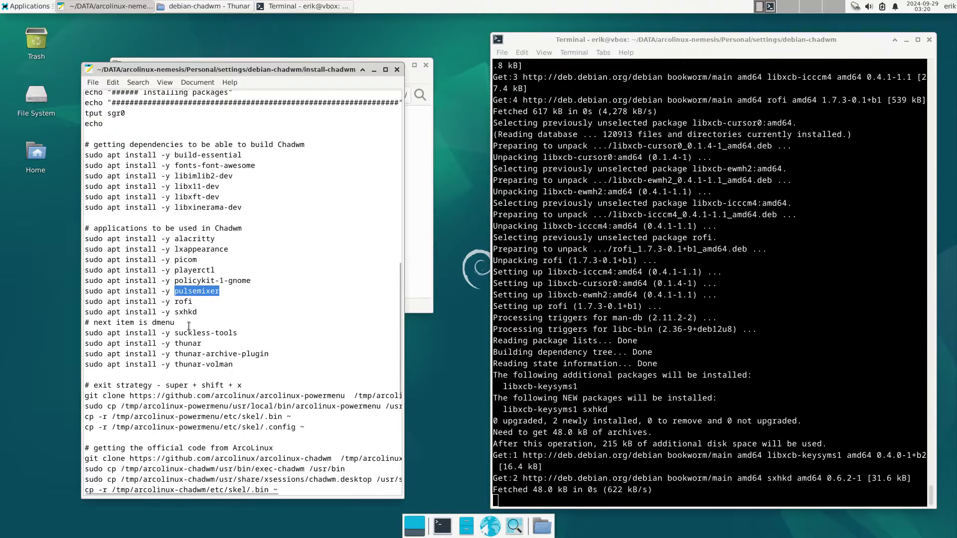
{"action": "double_click", "coordinate": [188, 271]}
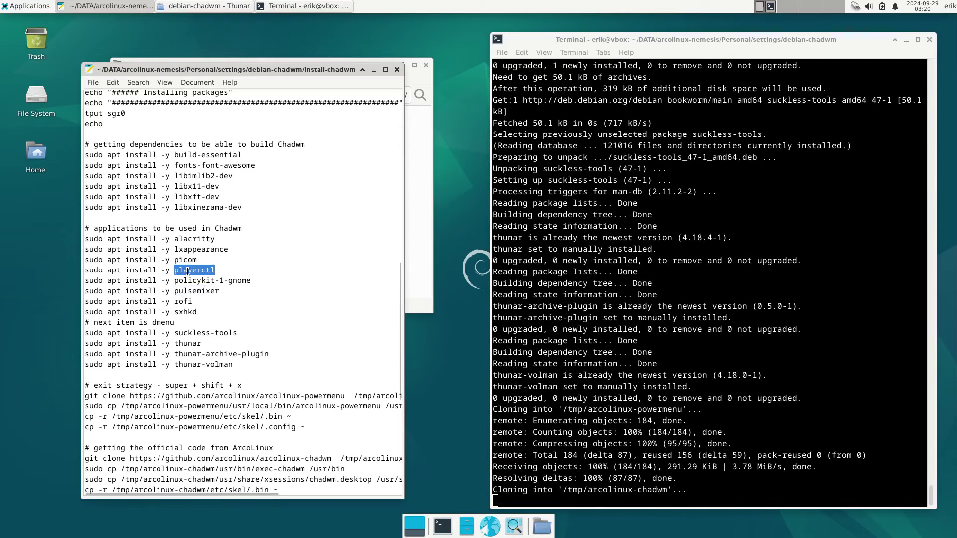
{"action": "left_click", "coordinate": [199, 291]}
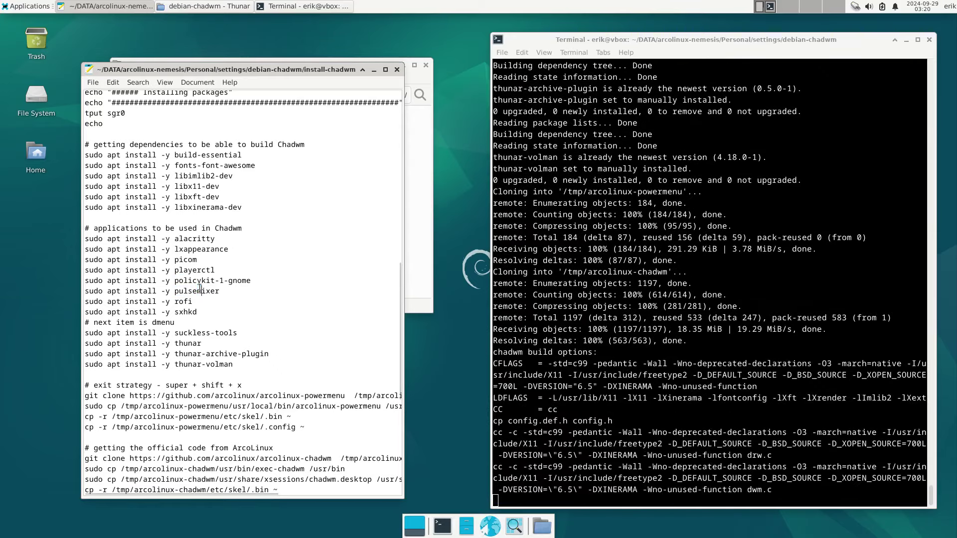
{"action": "double_click", "coordinate": [199, 291]}
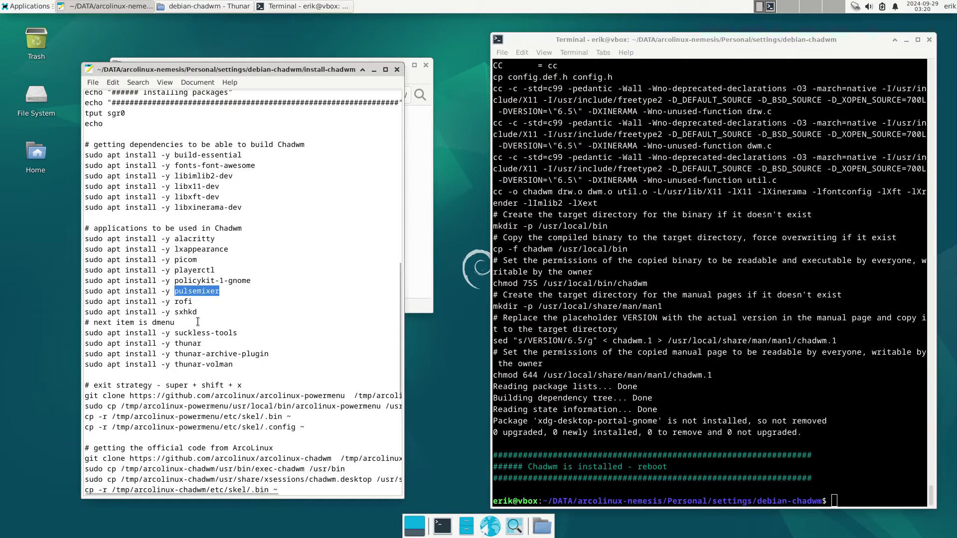
- Highlight the powermenu git clone path and the .bin copy destination in the script
{"action": "scroll", "coordinate": [202, 405], "scroll_direction": "down", "scroll_amount": 5}
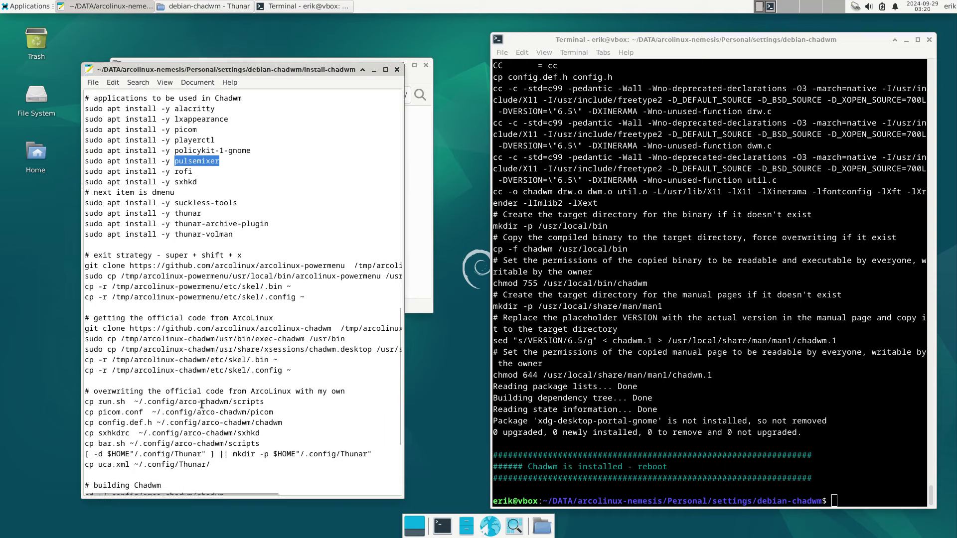
{"action": "scroll", "coordinate": [202, 405], "scroll_direction": "down", "scroll_amount": 2}
{"action": "left_click_drag", "start_coordinate": [217, 225], "coordinate": [338, 220]}
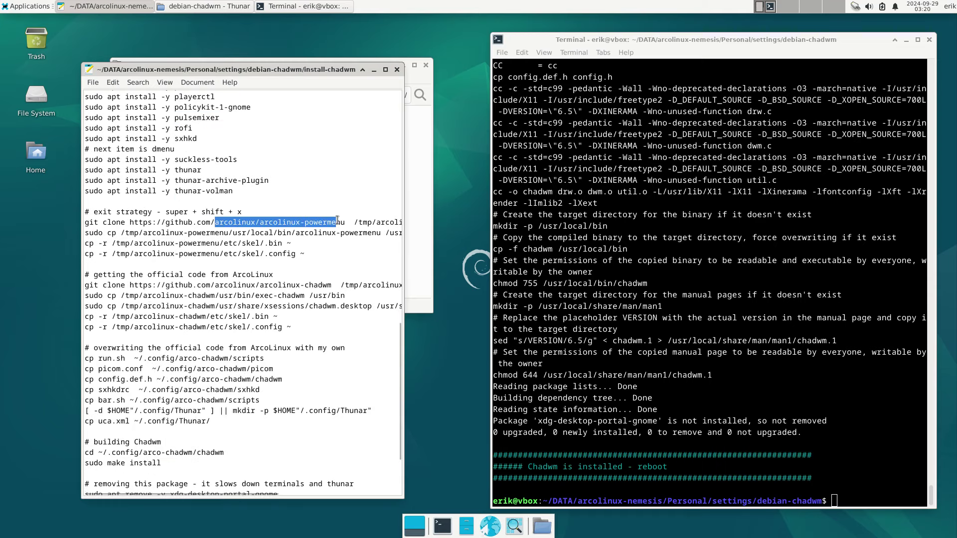
{"action": "left_click", "coordinate": [205, 225]}
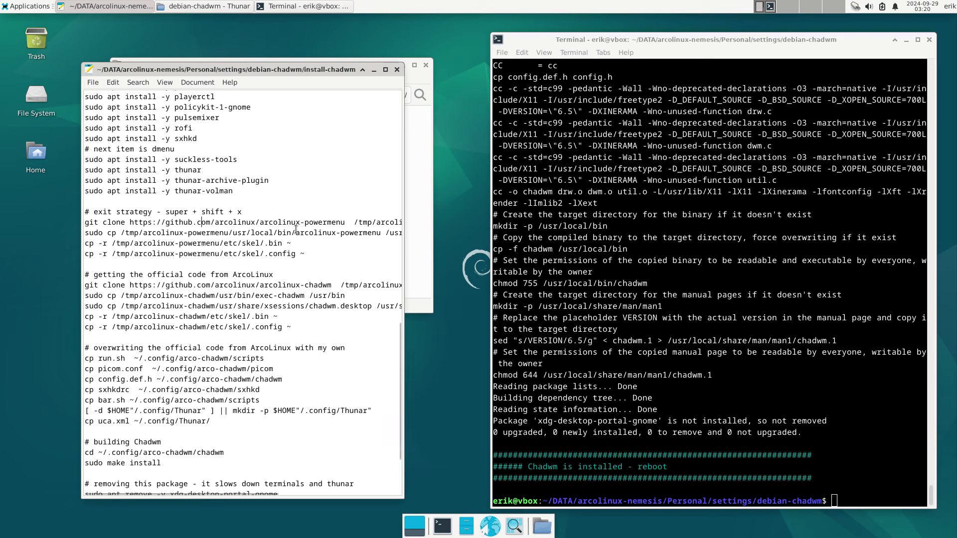
{"action": "left_click_drag", "start_coordinate": [257, 243], "coordinate": [288, 243]}
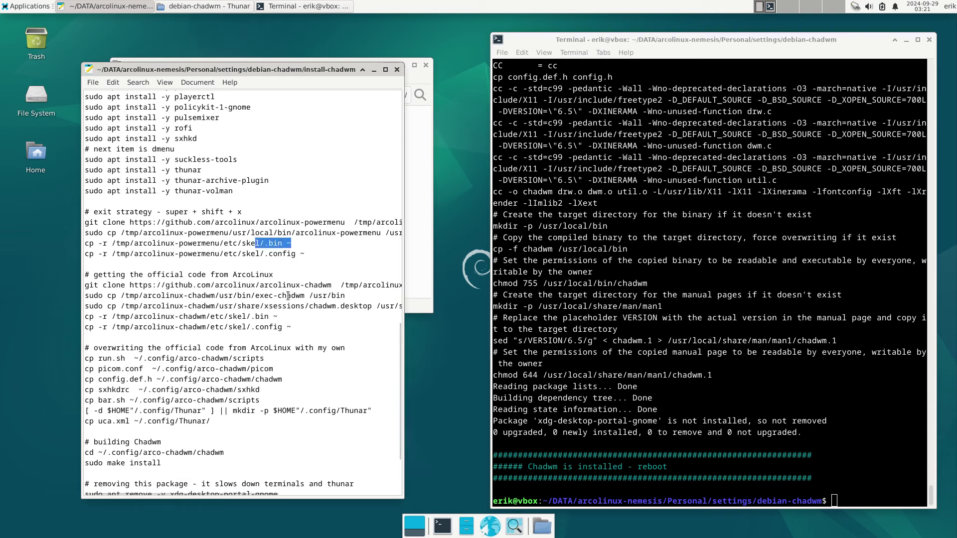
{"action": "left_click", "coordinate": [235, 271]}
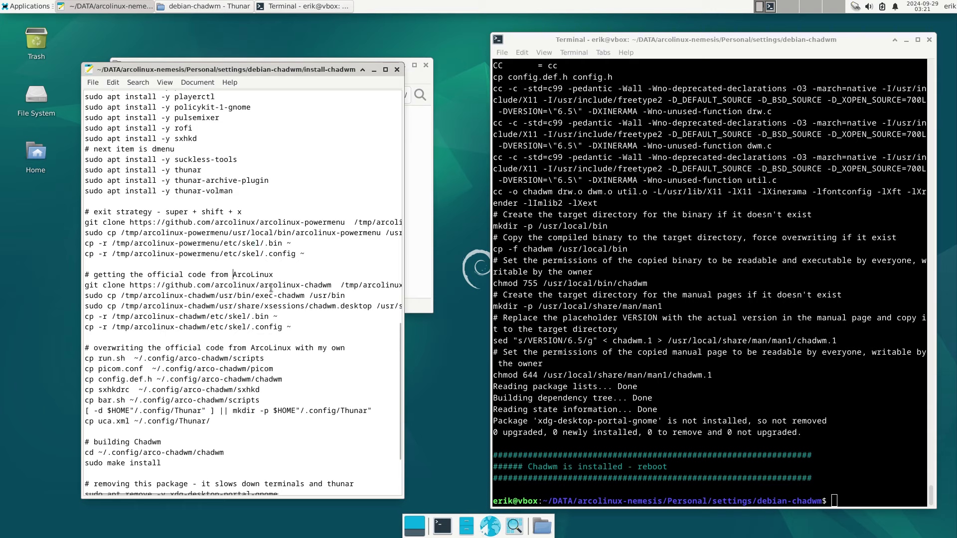
- Highlight the arcolinux-chadwm repo, /usr/bin and .config lines, then open the home folder in Thunar
{"action": "left_click_drag", "start_coordinate": [272, 287], "coordinate": [327, 284]}
{"action": "left_click", "coordinate": [293, 295]}
{"action": "left_click_drag", "start_coordinate": [314, 296], "coordinate": [345, 296]}
{"action": "double_click", "coordinate": [290, 296]}
{"action": "left_click_drag", "start_coordinate": [289, 327], "coordinate": [269, 327]}
{"action": "double_click", "coordinate": [39, 155]}
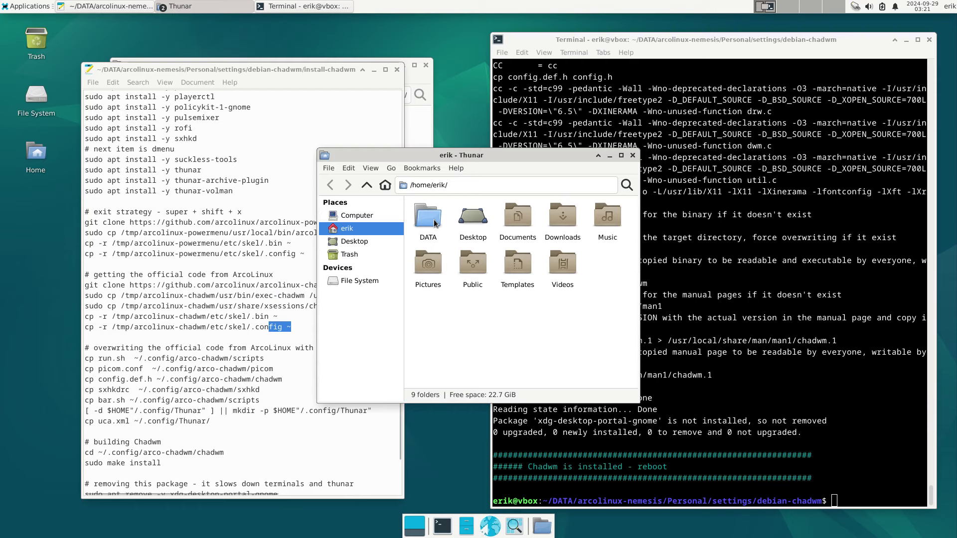
- Show hidden folders with Ctrl+H and open the .config folder
{"action": "key", "text": "ctrl+h"}
{"action": "left_click", "coordinate": [573, 222]}
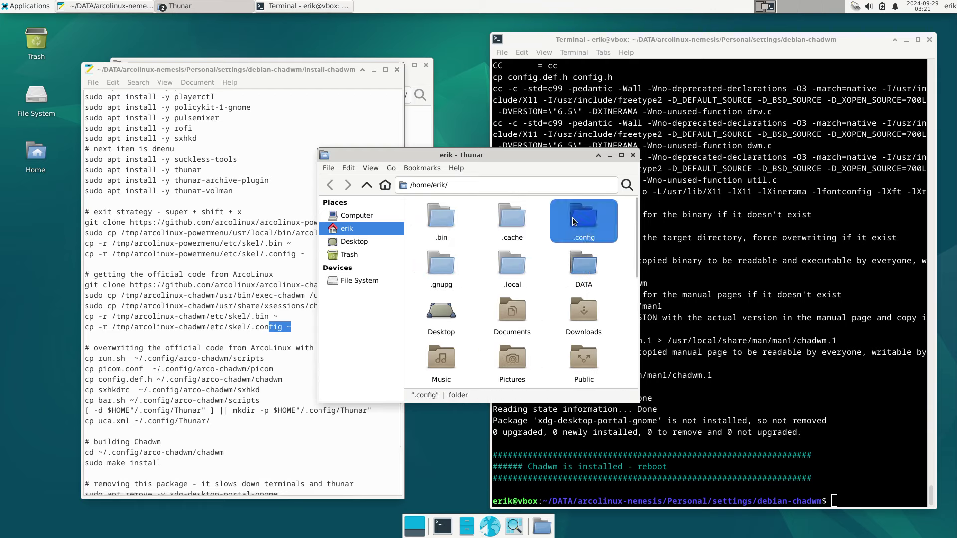
{"action": "double_click", "coordinate": [573, 222]}
{"action": "left_click", "coordinate": [434, 217]}
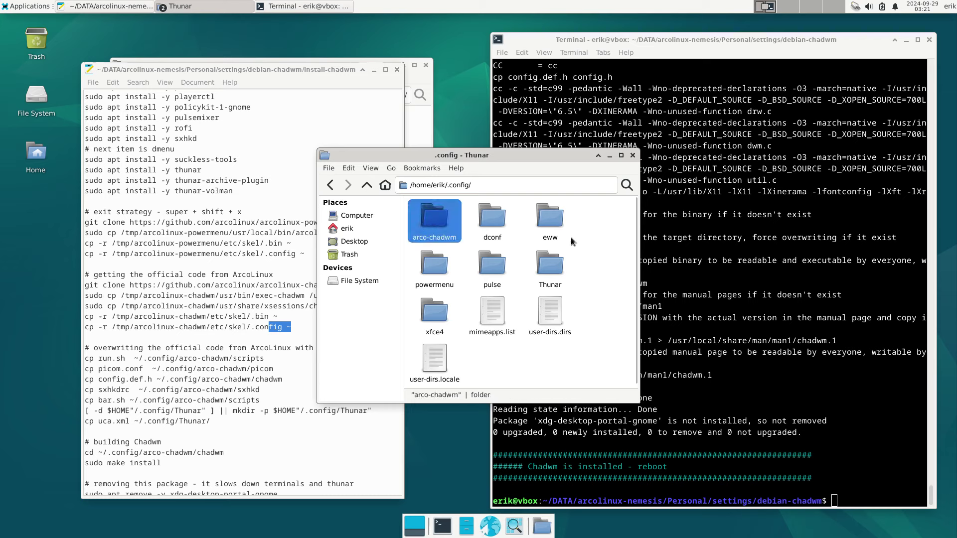
- Run ls -al in a terminal opened in .config, then close it
{"action": "right_click", "coordinate": [585, 238]}
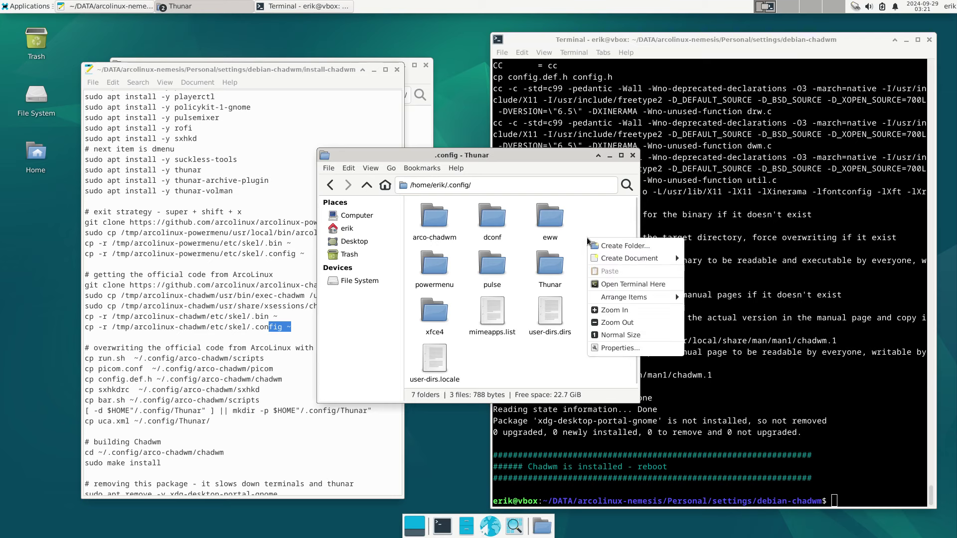
{"action": "left_click", "coordinate": [630, 292]}
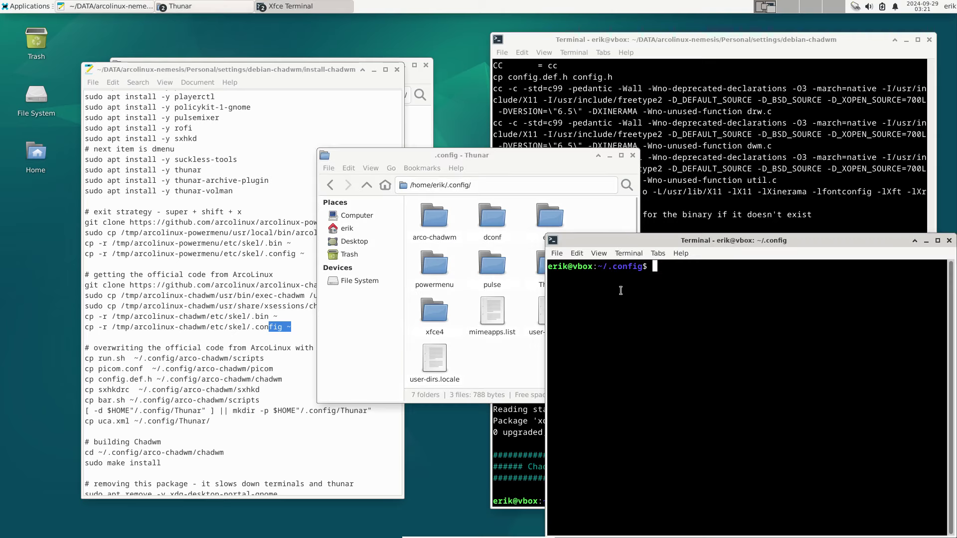
{"action": "type", "text": "ls -al"}
{"action": "key", "text": "Return"}
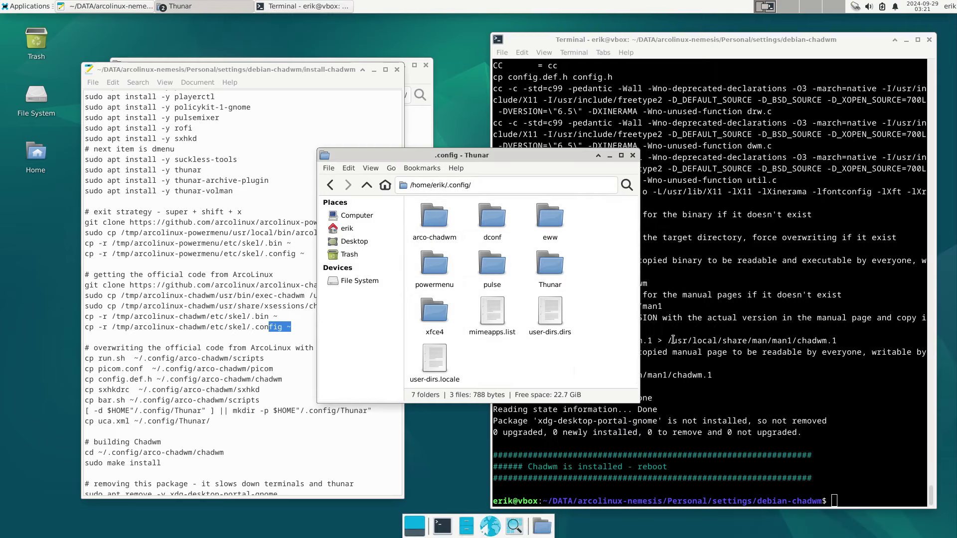
{"action": "left_click", "coordinate": [948, 240]}
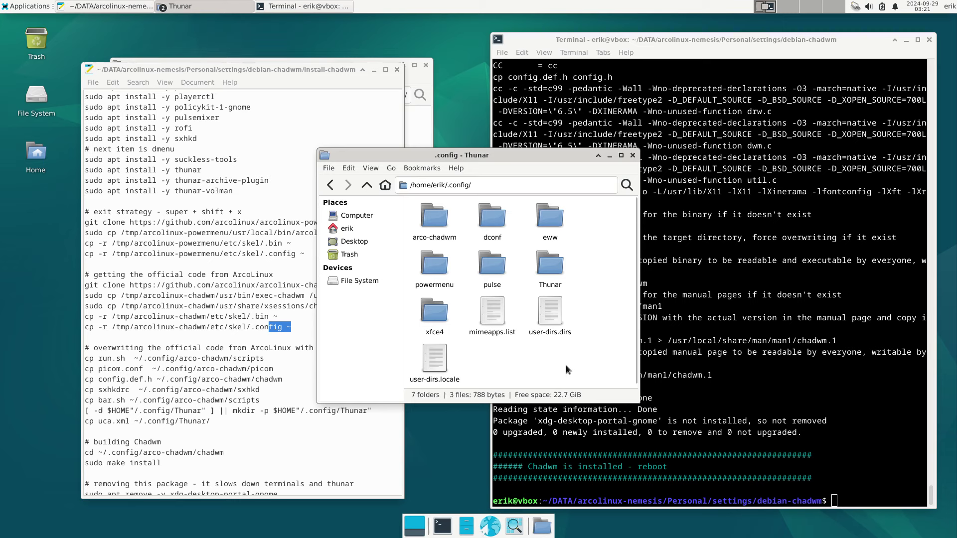
- Run ./rebuild.sh from a terminal in arco-chadwm/chadwm
{"action": "double_click", "coordinate": [441, 224]}
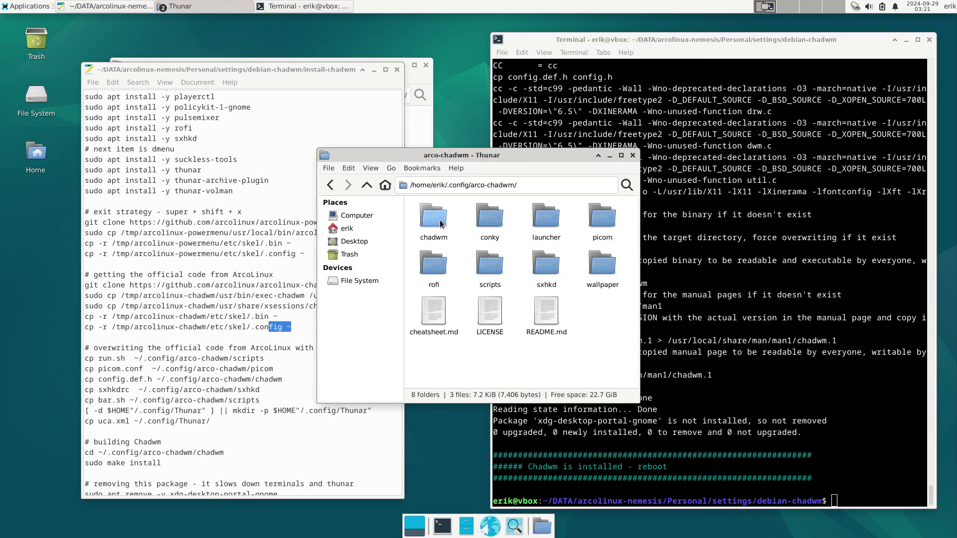
{"action": "double_click", "coordinate": [441, 224]}
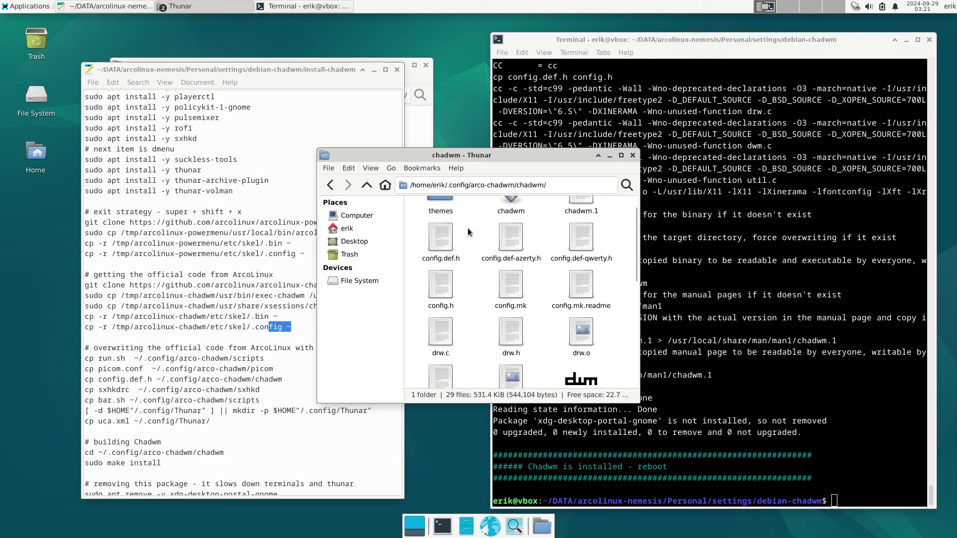
{"action": "right_click", "coordinate": [480, 328]}
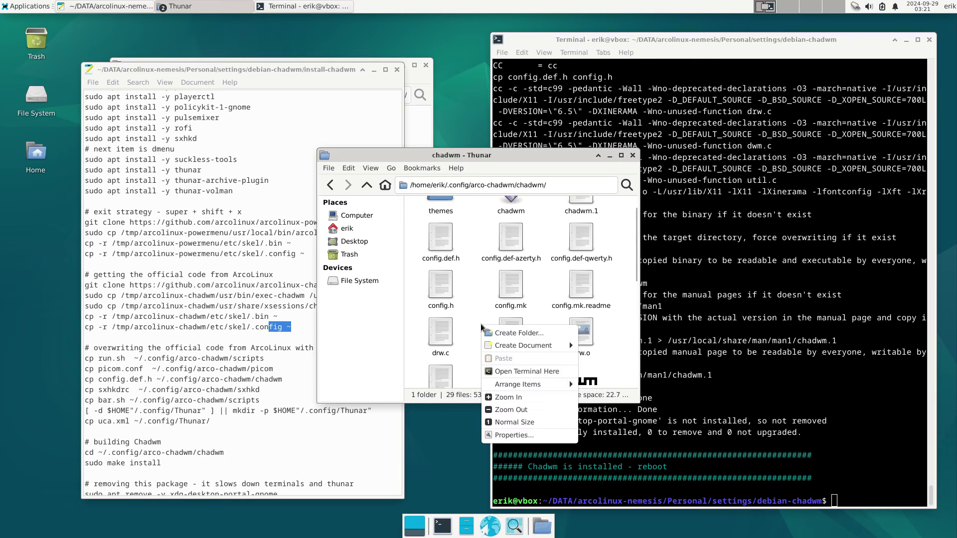
{"action": "left_click", "coordinate": [519, 373]}
{"action": "type", "text": "./rebuild.sh"}
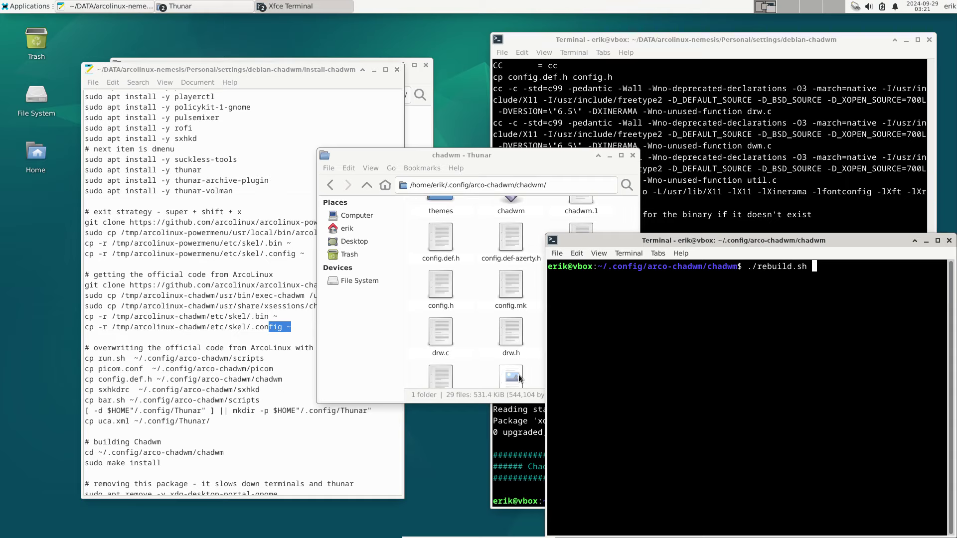
{"action": "key", "text": "Return"}
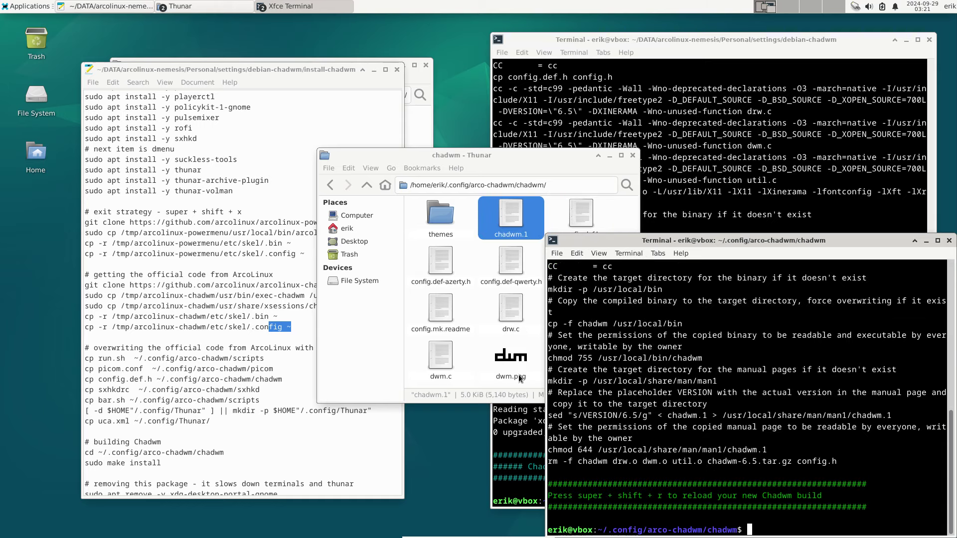
- Inspect config.def.h, config.def-qwerty.h and config.def-azerty.h in the chadwm folder
{"action": "left_click", "coordinate": [554, 203]}
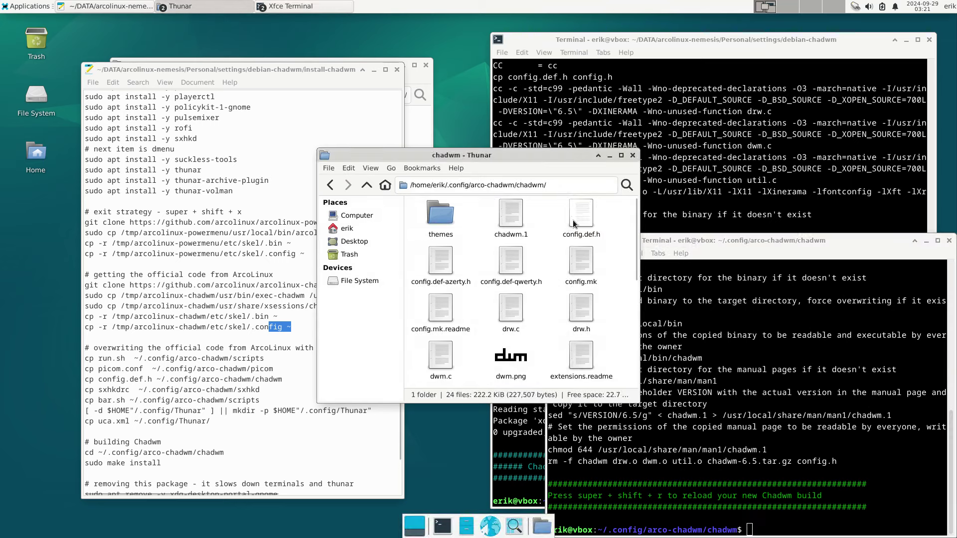
{"action": "left_click", "coordinate": [573, 219]}
{"action": "left_click_drag", "start_coordinate": [573, 219], "coordinate": [439, 268]}
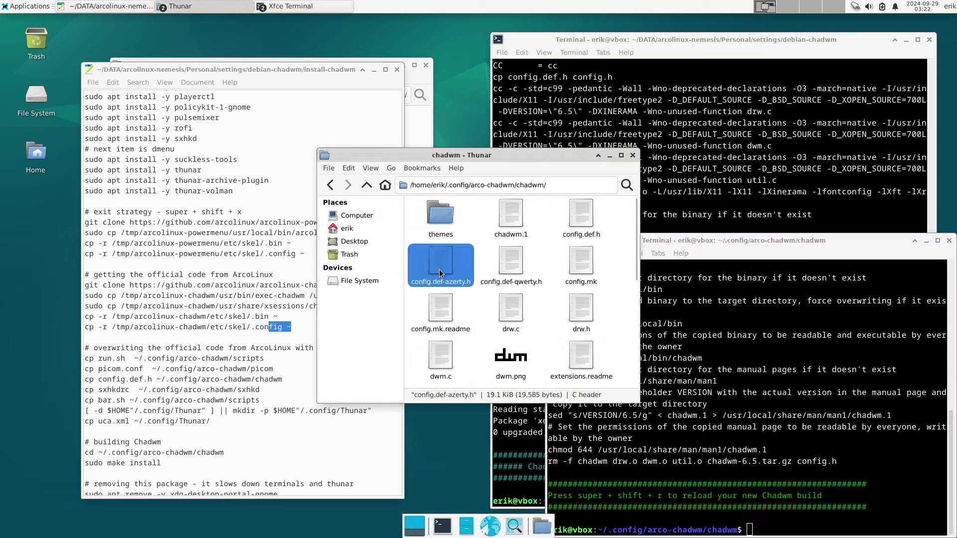
{"action": "left_click", "coordinate": [509, 268]}
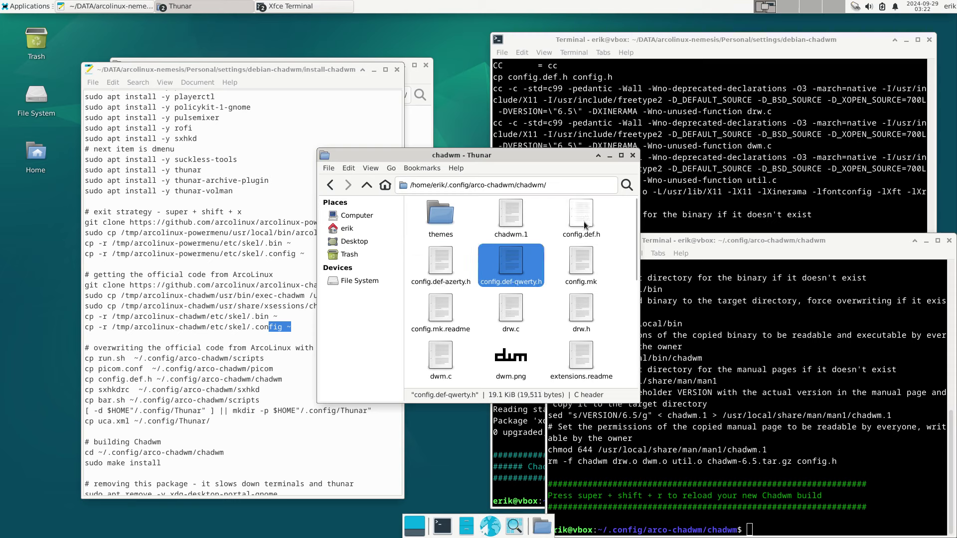
{"action": "left_click", "coordinate": [443, 271]}
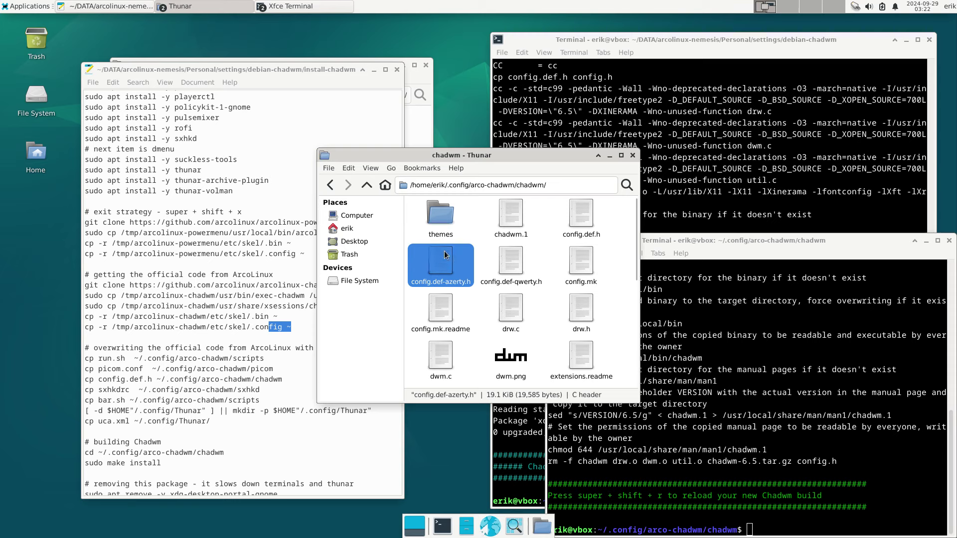
- Close the chadwm terminal and file manager, review the build output, and open the log-out menu
{"action": "left_click", "coordinate": [710, 345]}
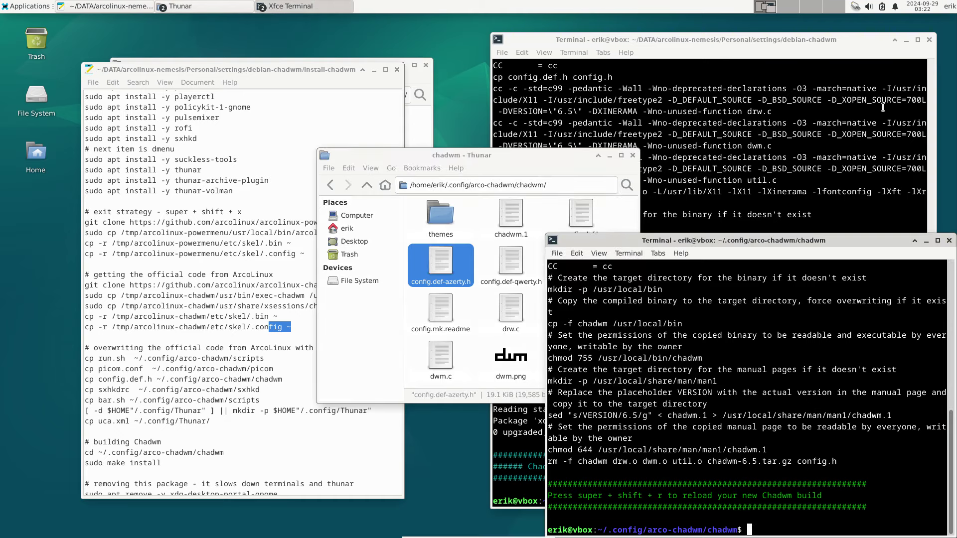
{"action": "left_click", "coordinate": [949, 240]}
{"action": "left_click", "coordinate": [633, 155]}
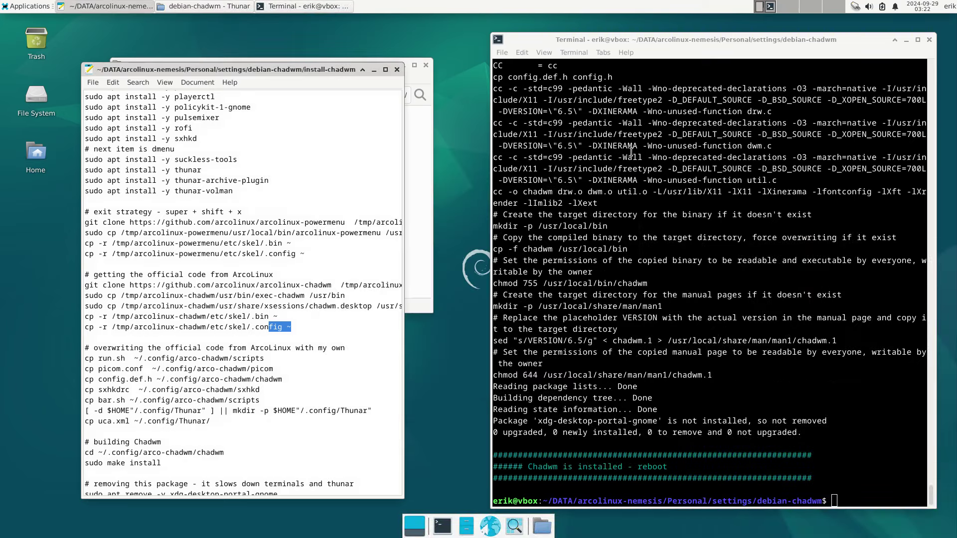
{"action": "left_click", "coordinate": [708, 193]}
{"action": "scroll", "coordinate": [709, 193], "scroll_direction": "up", "scroll_amount": 10}
{"action": "scroll", "coordinate": [710, 194], "scroll_direction": "up", "scroll_amount": 15}
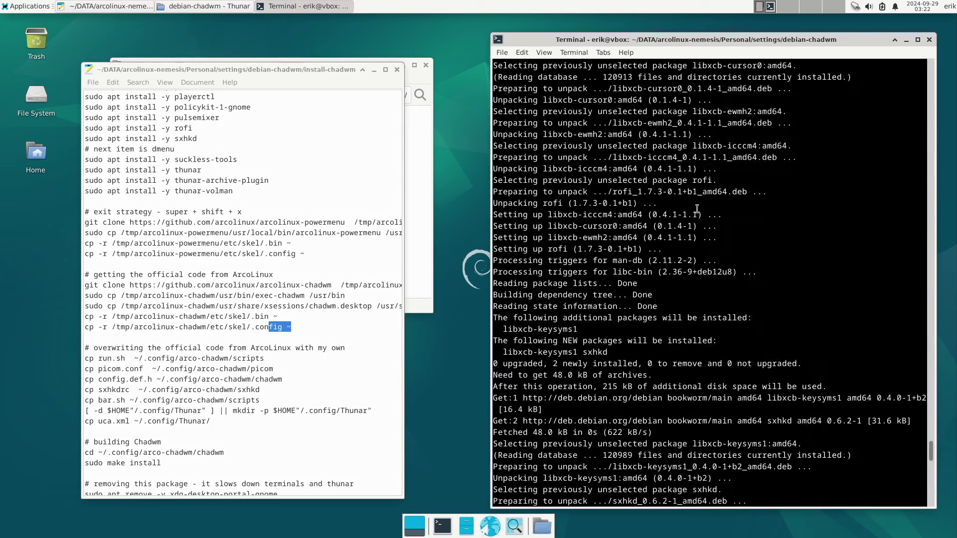
{"action": "scroll", "coordinate": [697, 208], "scroll_direction": "down", "scroll_amount": 3}
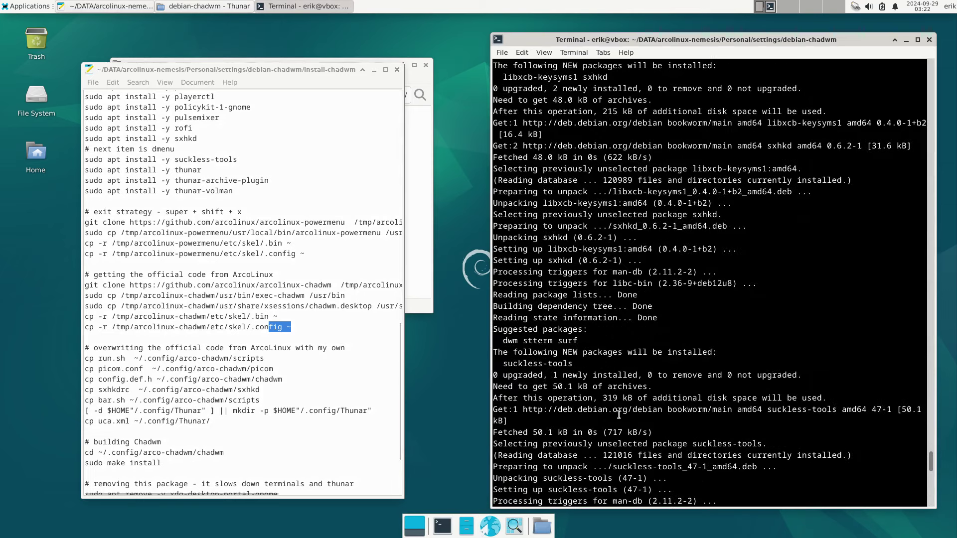
{"action": "scroll", "coordinate": [618, 414], "scroll_direction": "down", "scroll_amount": 20}
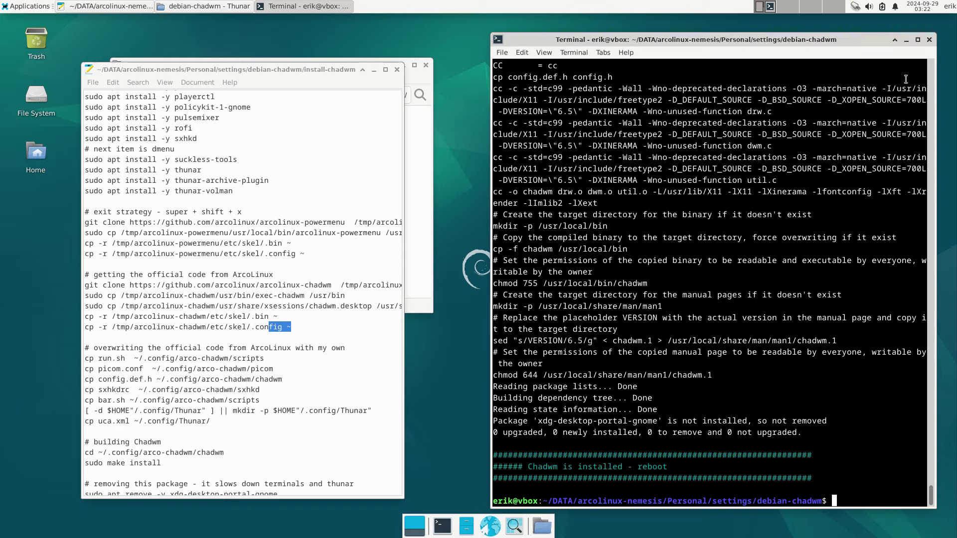
{"action": "left_click", "coordinate": [950, 7]}
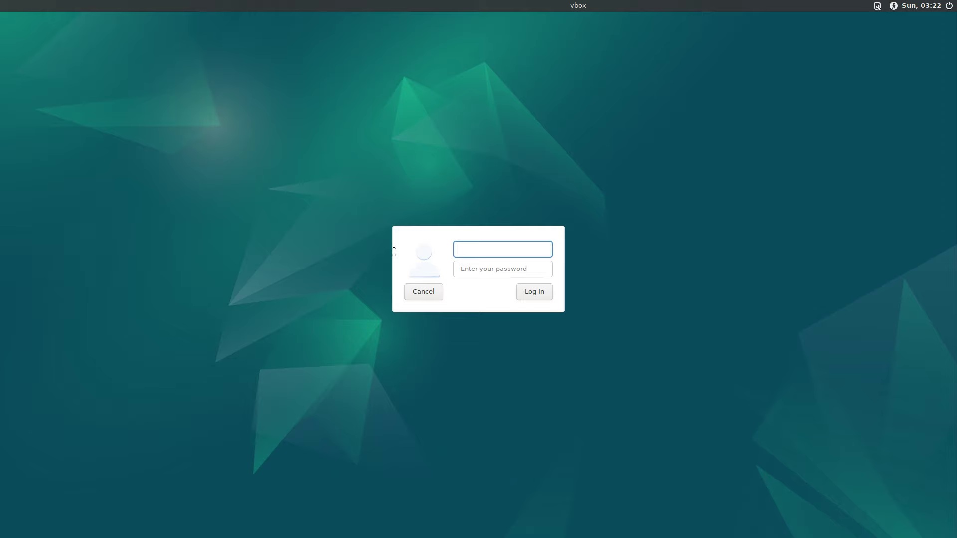
- Log in to the default session with the username and password, then start logging out
{"action": "type", "text": "erik"}
{"action": "key", "text": "Tab"}
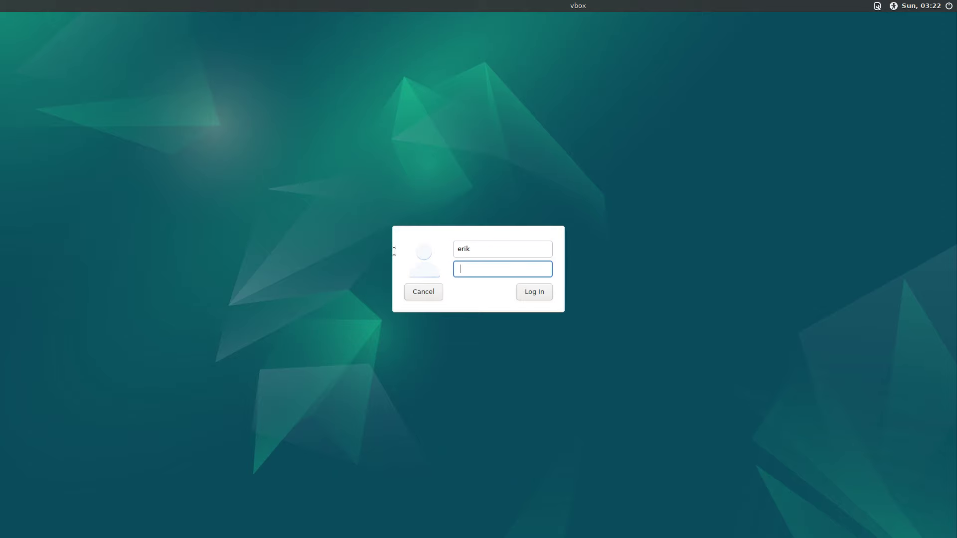
{"action": "type", "text": "••••"}
{"action": "key", "text": "Return"}
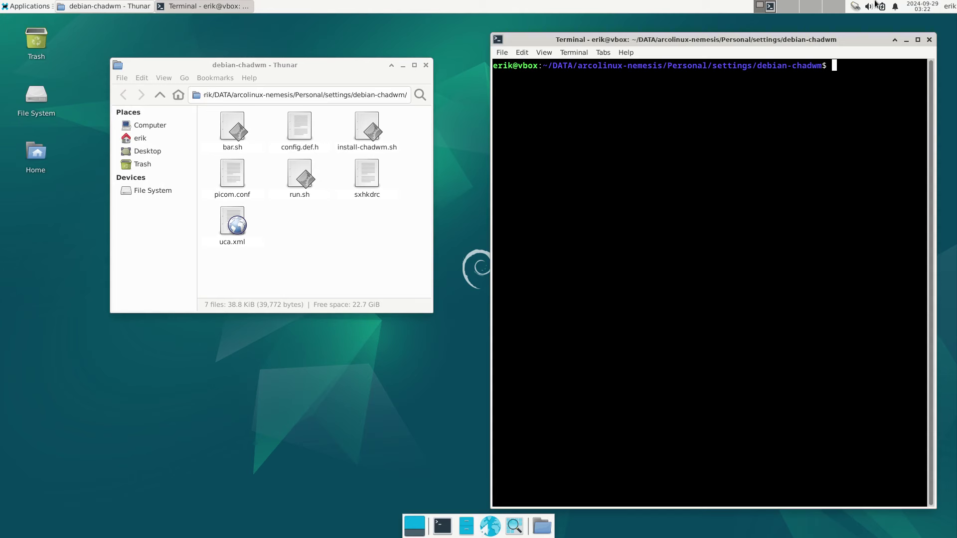
{"action": "left_click", "coordinate": [949, 6]}
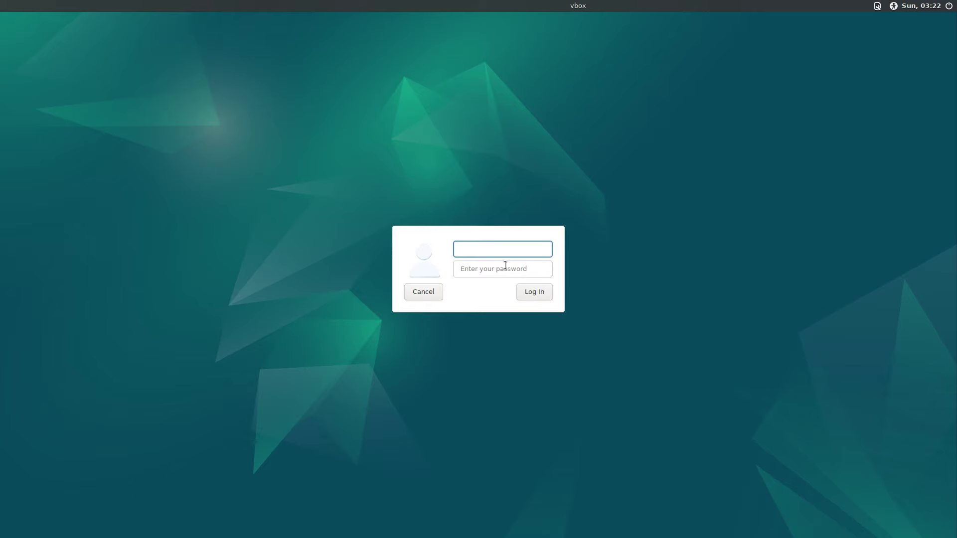
- Log in again with the username and password, choosing the Chadwm session
{"action": "type", "text": "erik"}
{"action": "left_click", "coordinate": [504, 266]}
{"action": "type", "text": "••••"}
{"action": "left_click", "coordinate": [880, 6]}
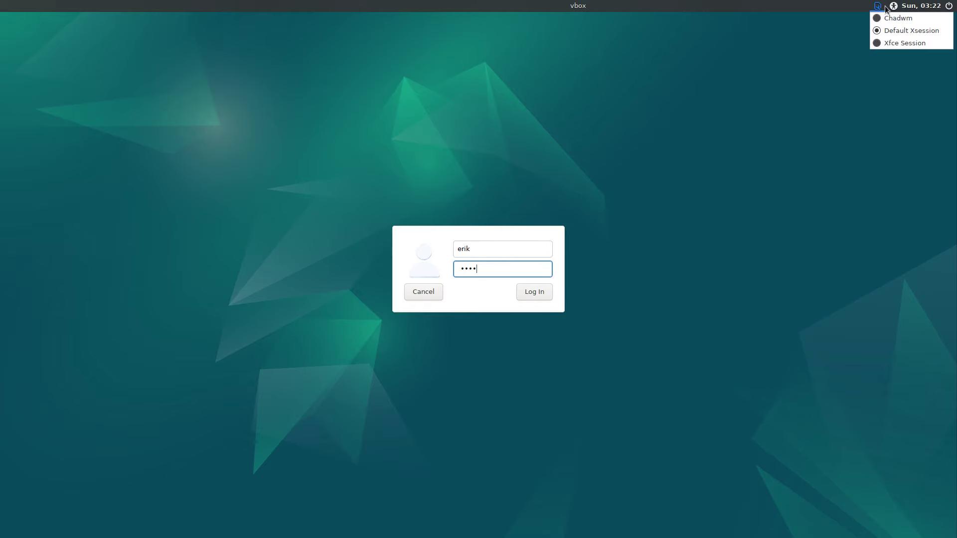
{"action": "left_click", "coordinate": [887, 23]}
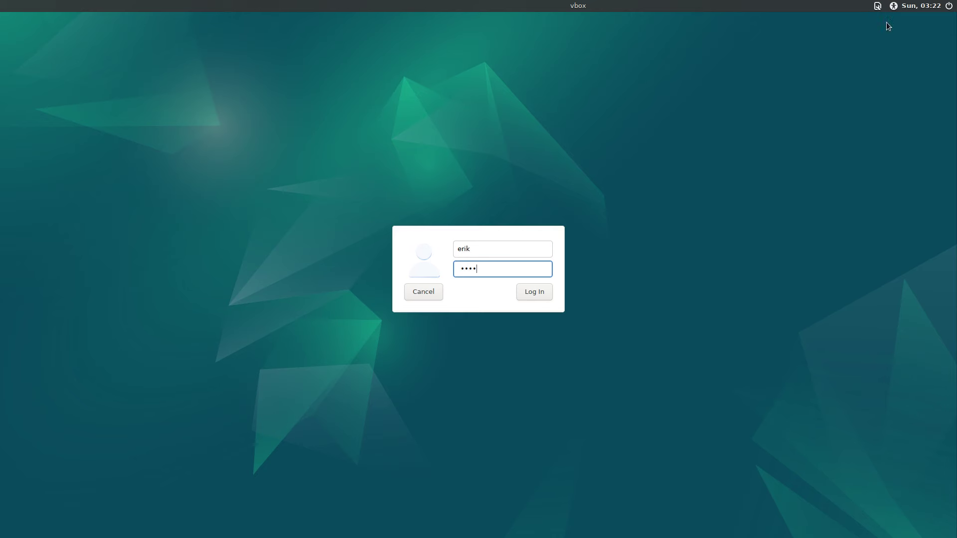
{"action": "left_click", "coordinate": [521, 298]}
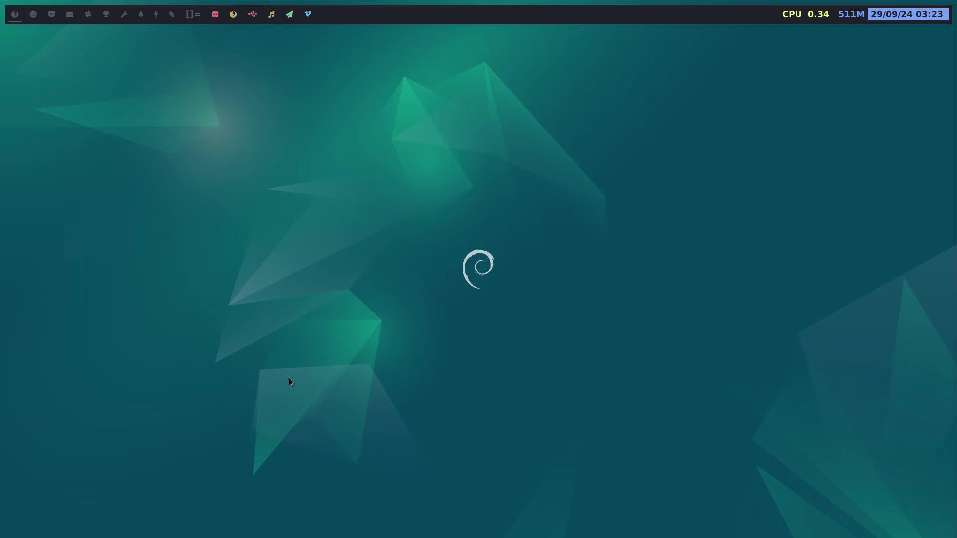
- Open Alacritty, Thunar, rofi and dmenu with their hotkeys, then close them all
{"action": "key", "text": "super+Return"}
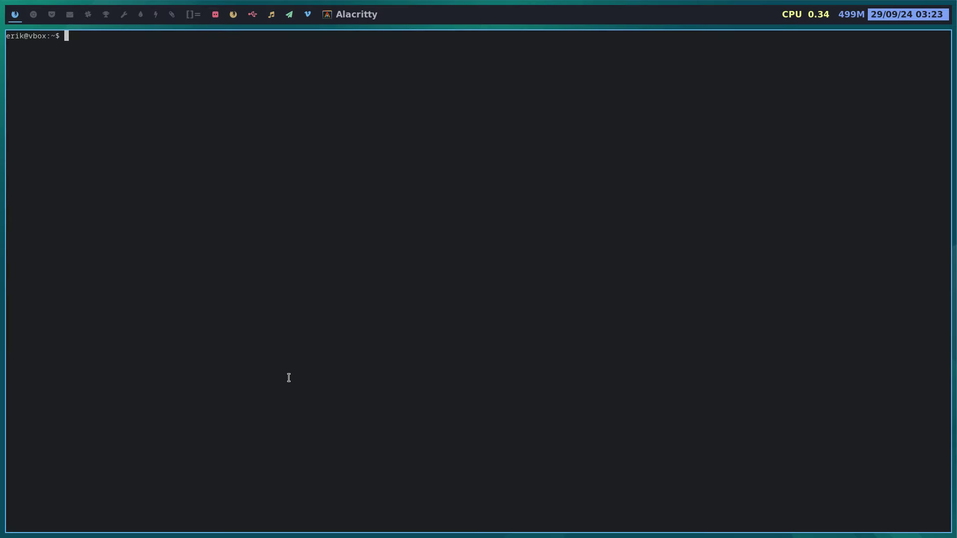
{"action": "key", "text": "super+e"}
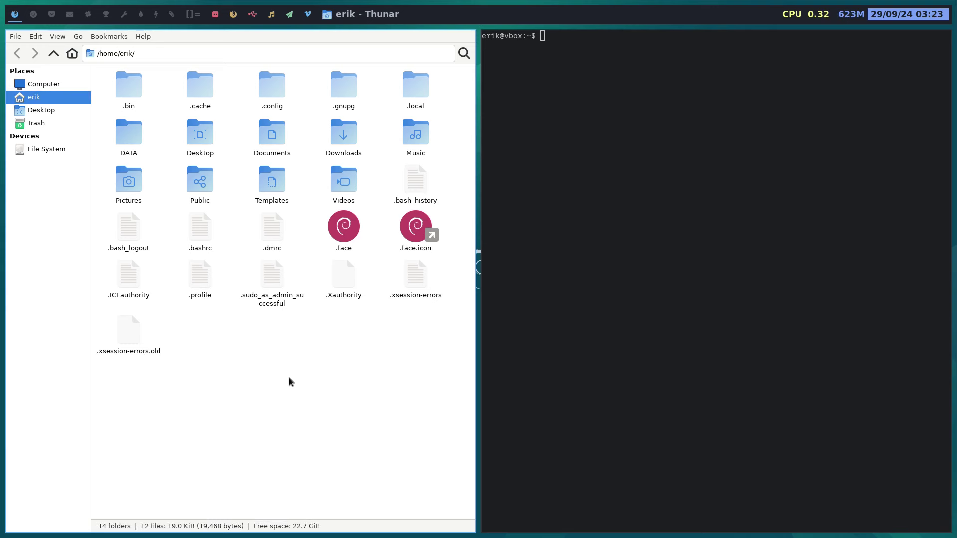
{"action": "key", "text": "super+d"}
{"action": "key", "text": "Escape"}
{"action": "key", "text": "super+d"}
{"action": "key", "text": "Escape"}
{"action": "key", "text": "super+q"}
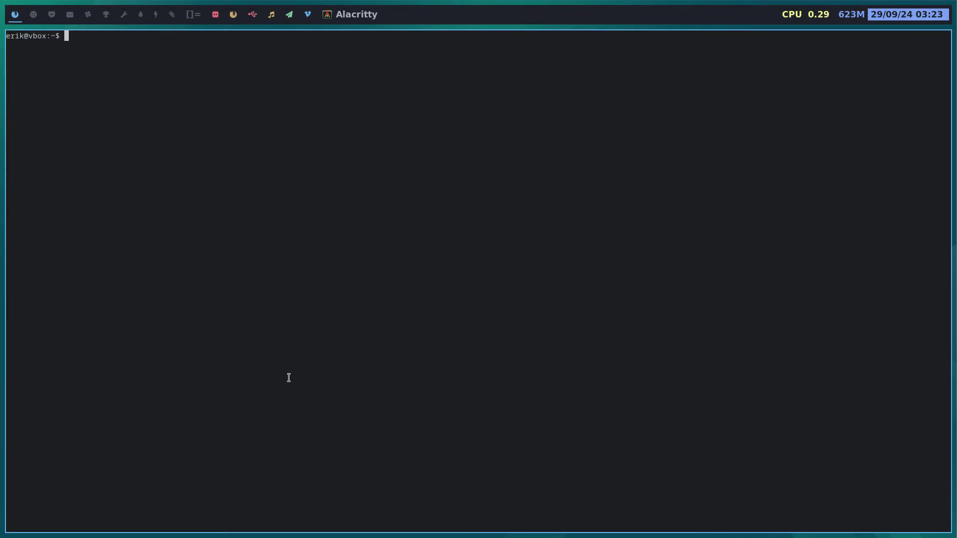
{"action": "key", "text": "super+q"}
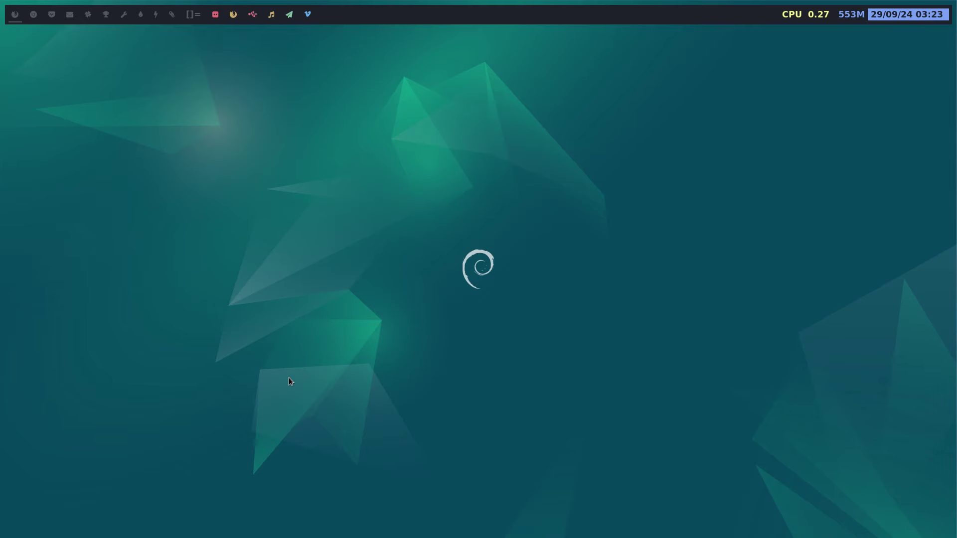
- Shut down the VM from the powermenu's Shutdown option and confirm Yes
{"action": "key", "text": "super+x"}
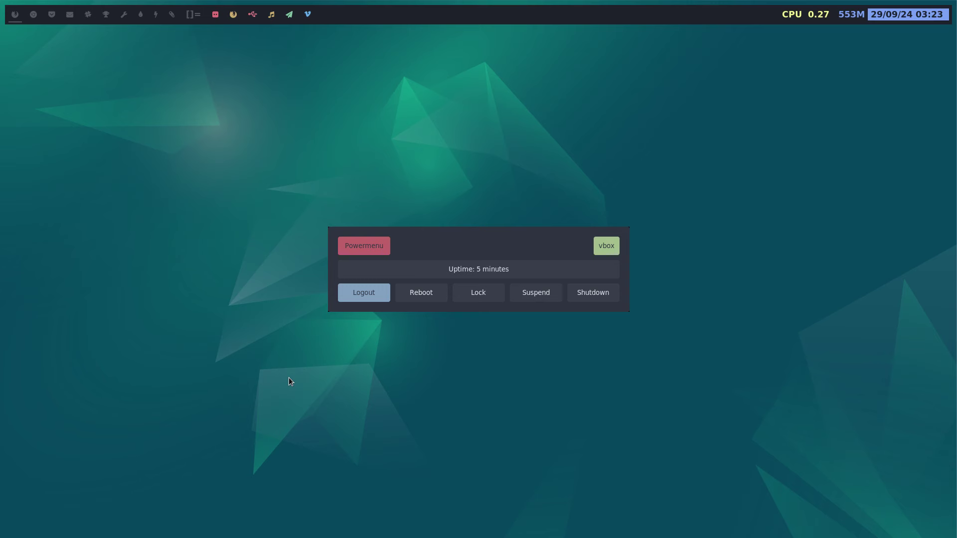
{"action": "key", "text": "Right"}
{"action": "key", "text": "Right"}
{"action": "key", "text": "Right"}
{"action": "key", "text": "Right"}
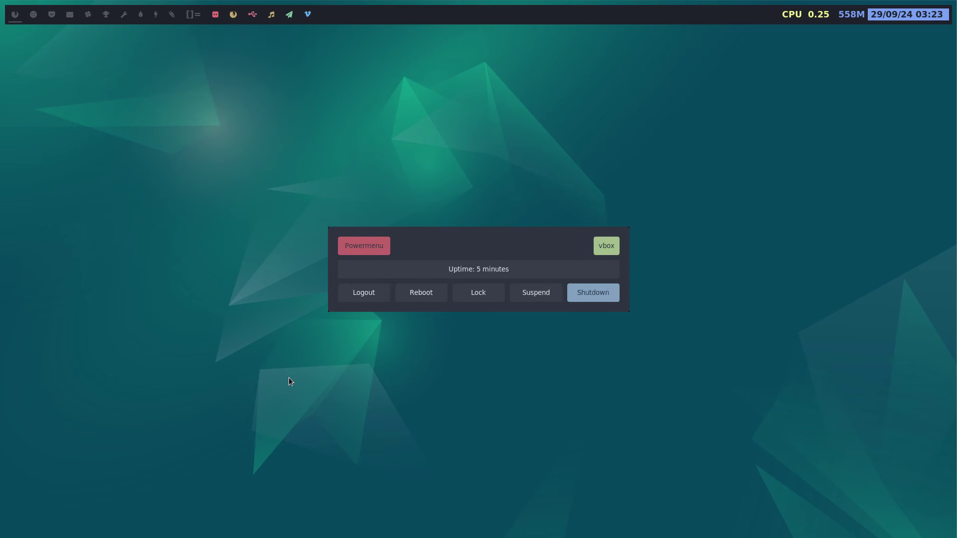
{"action": "key", "text": "Left"}
{"action": "key", "text": "Left"}
{"action": "key", "text": "Left"}
{"action": "key", "text": "Left"}
{"action": "key", "text": "Right"}
{"action": "key", "text": "Right"}
{"action": "key", "text": "Right"}
{"action": "key", "text": "Right"}
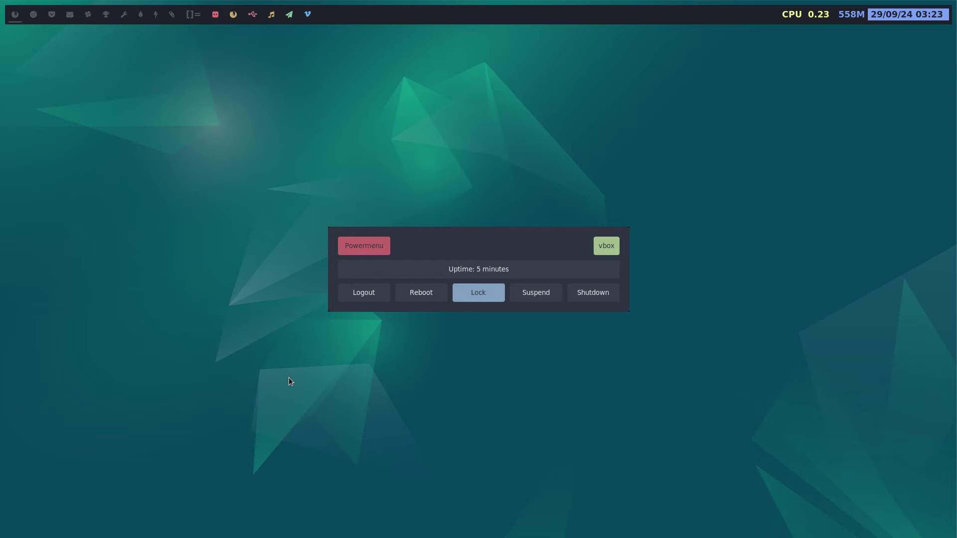
{"action": "key", "text": "Return"}
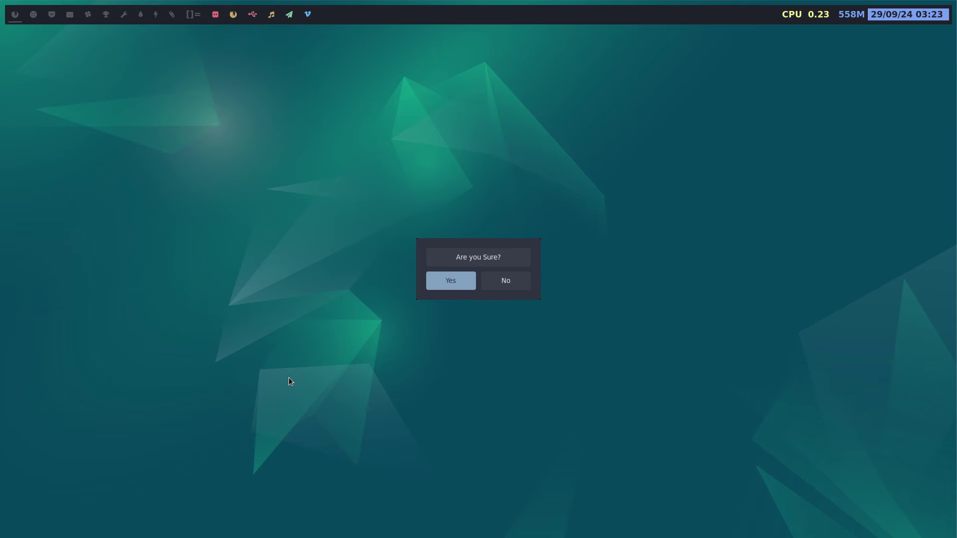
{"action": "key", "text": "Return"}
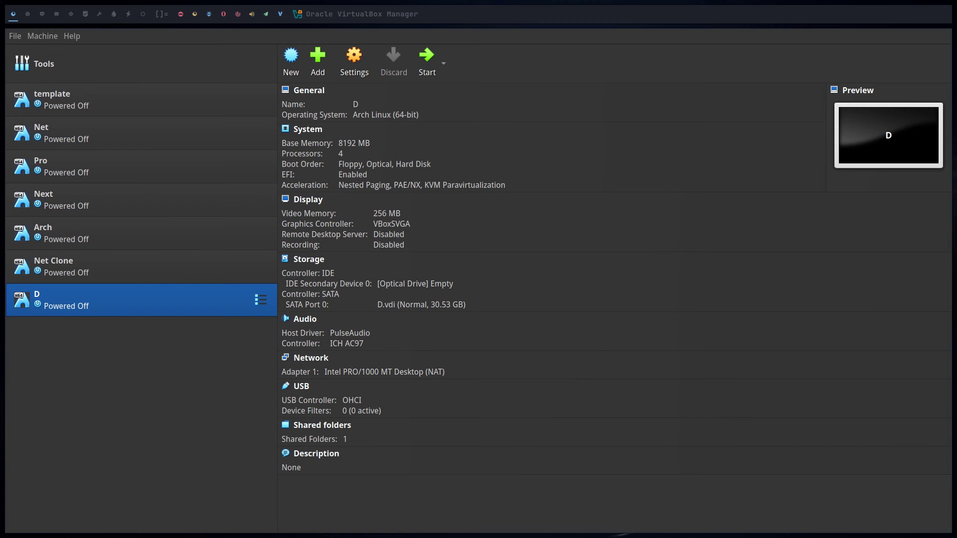
- On workspace 3, open Thunar at the ubuntu-chadwm folder and select some items
{"action": "left_click", "coordinate": [41, 13]}
{"action": "key", "text": "super+shift+Return"}
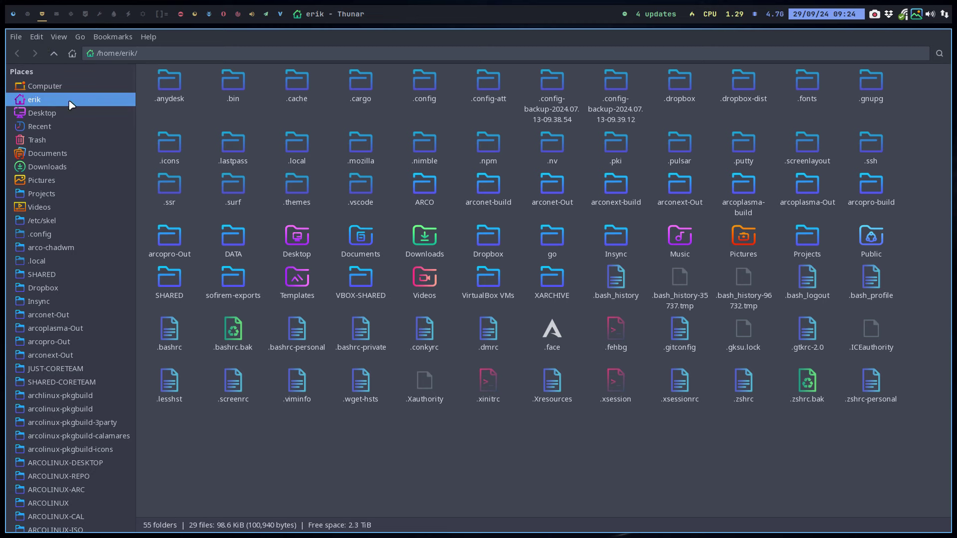
{"action": "scroll", "coordinate": [78, 372], "scroll_direction": "down", "scroll_amount": 5}
{"action": "left_click", "coordinate": [41, 469]}
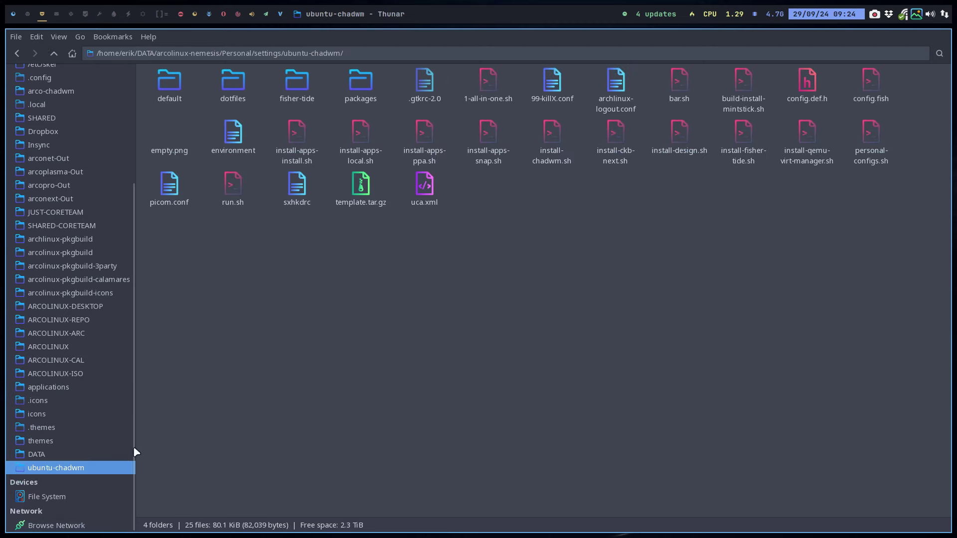
{"action": "left_click_drag", "start_coordinate": [156, 238], "coordinate": [898, 67]}
{"action": "left_click", "coordinate": [703, 247]}
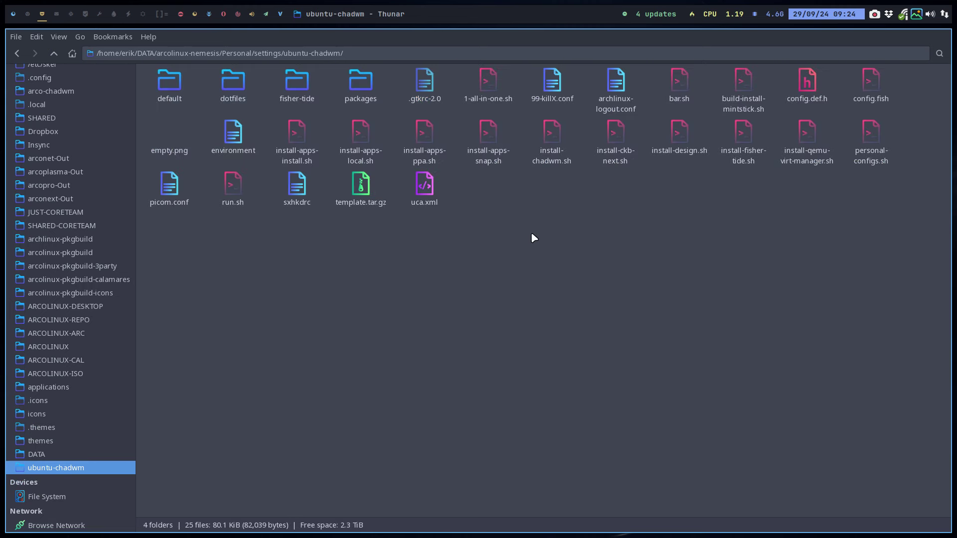
{"action": "left_click", "coordinate": [414, 79]}
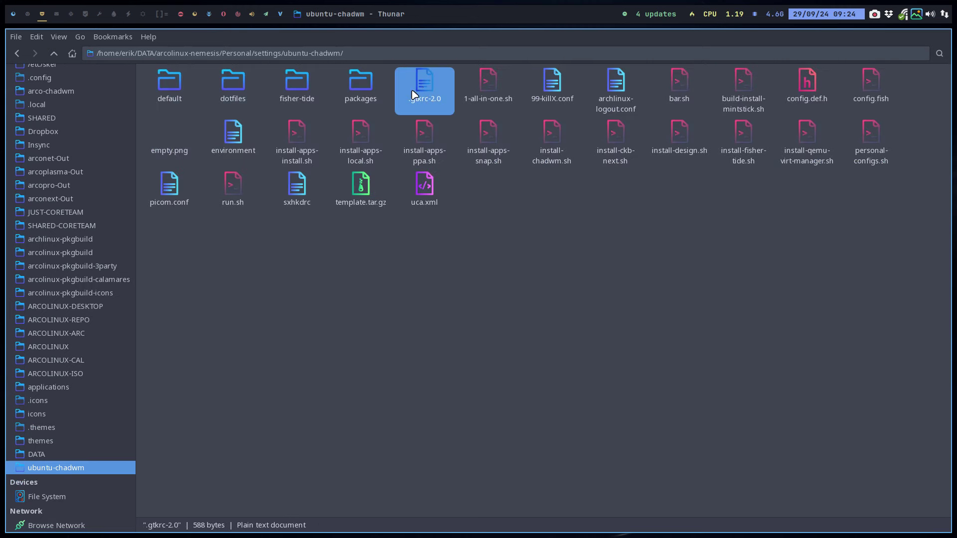
{"action": "left_click", "coordinate": [293, 85]}
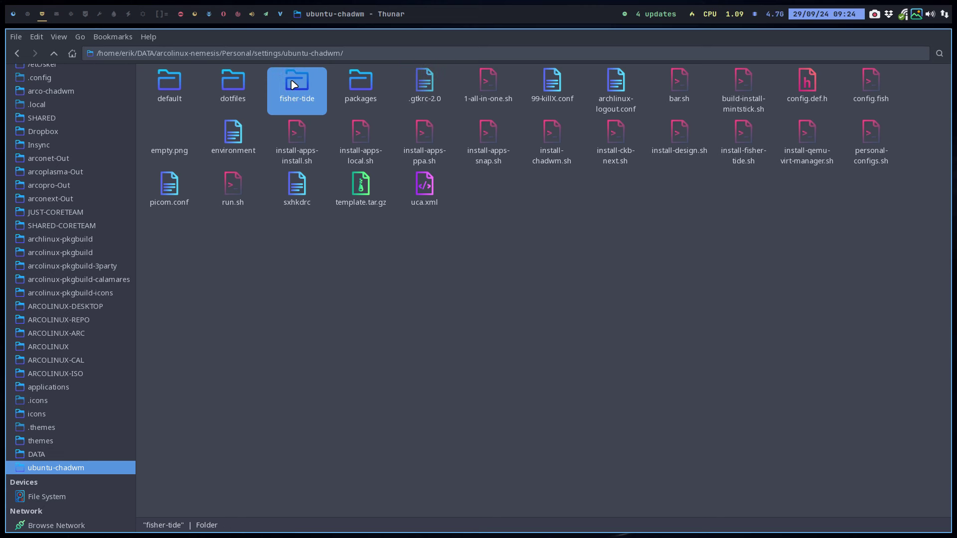
- Browse the dotfiles folder and view the actions available for mimeapps.list
{"action": "double_click", "coordinate": [235, 82]}
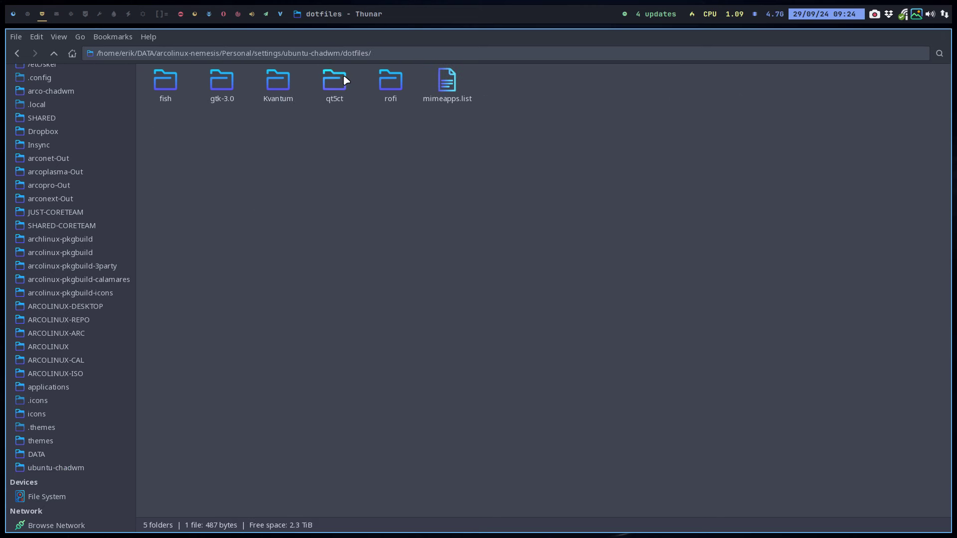
{"action": "left_click", "coordinate": [164, 90]}
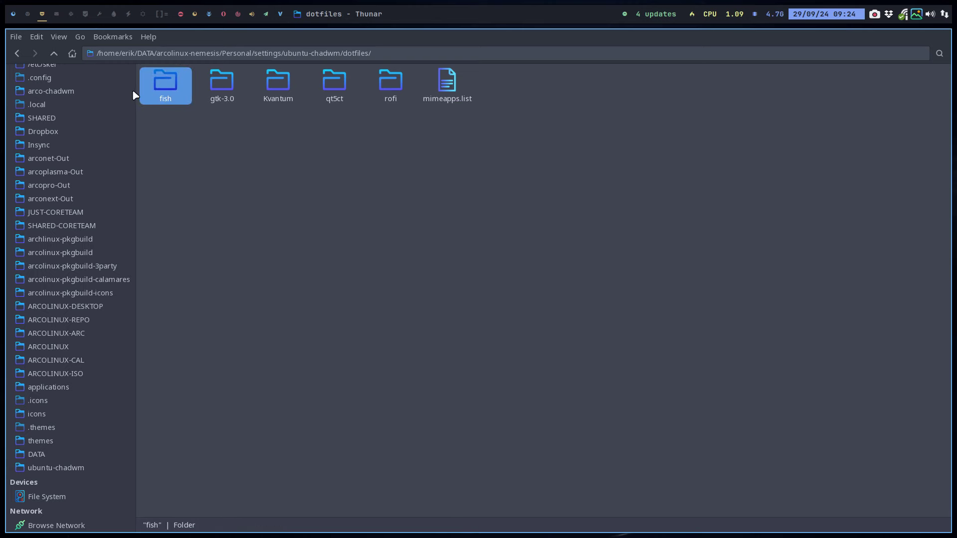
{"action": "left_click", "coordinate": [54, 53]}
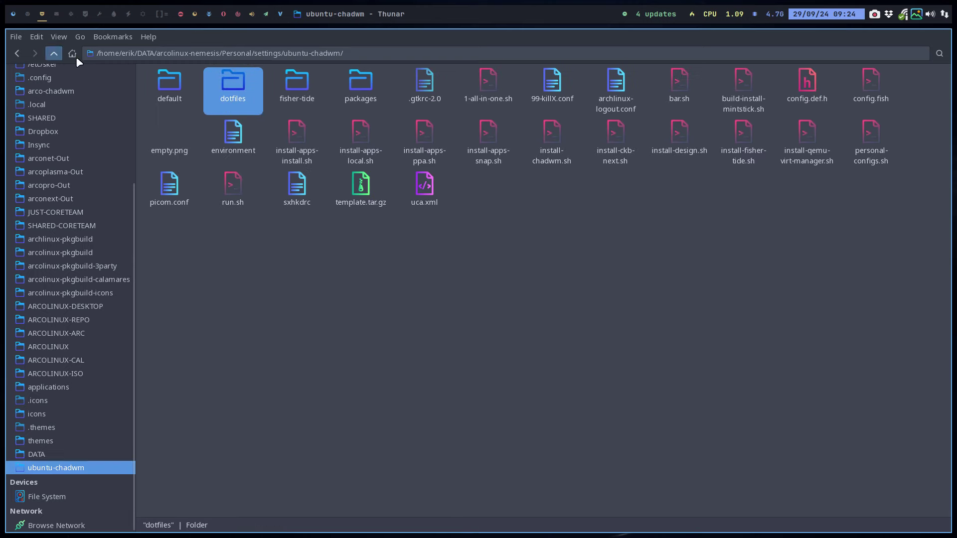
{"action": "double_click", "coordinate": [225, 82]}
{"action": "left_click", "coordinate": [436, 75]}
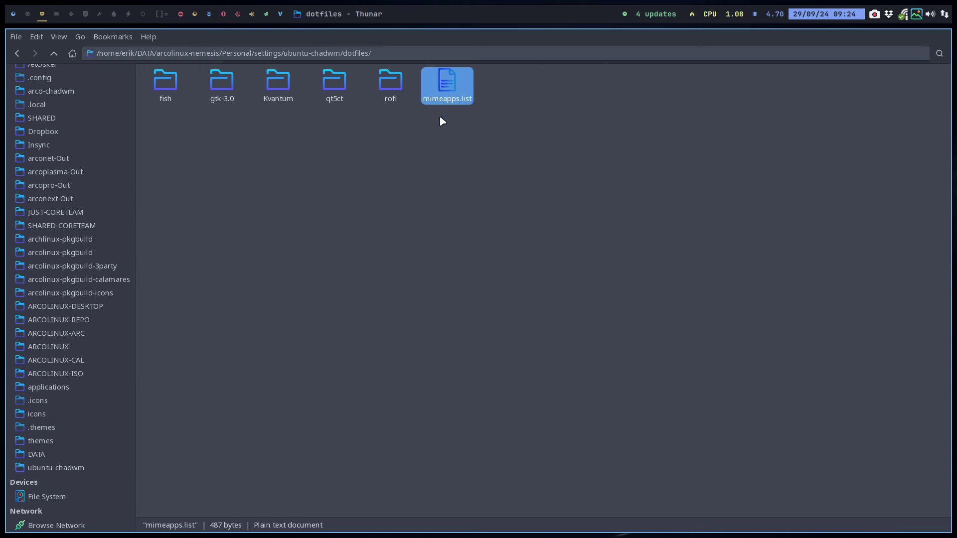
{"action": "right_click", "coordinate": [445, 89]}
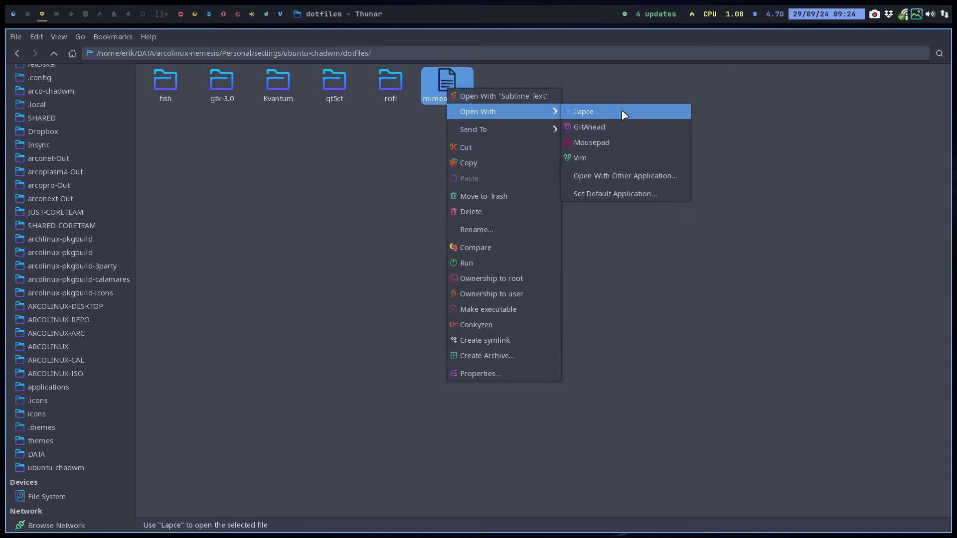
{"action": "left_click", "coordinate": [620, 212]}
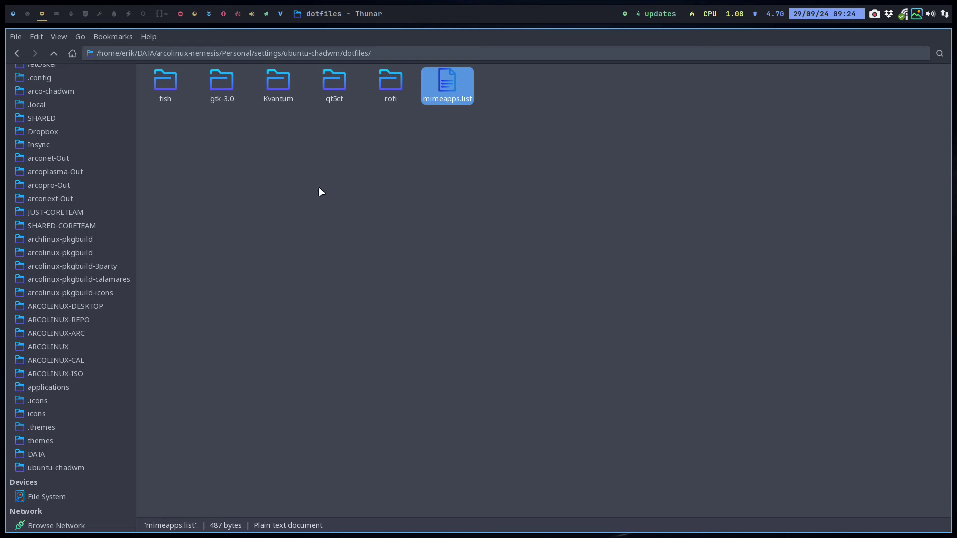
- Select Kvantum, browse the default folder's index.theme, then return to ubuntu-chadwm
{"action": "left_click", "coordinate": [285, 83]}
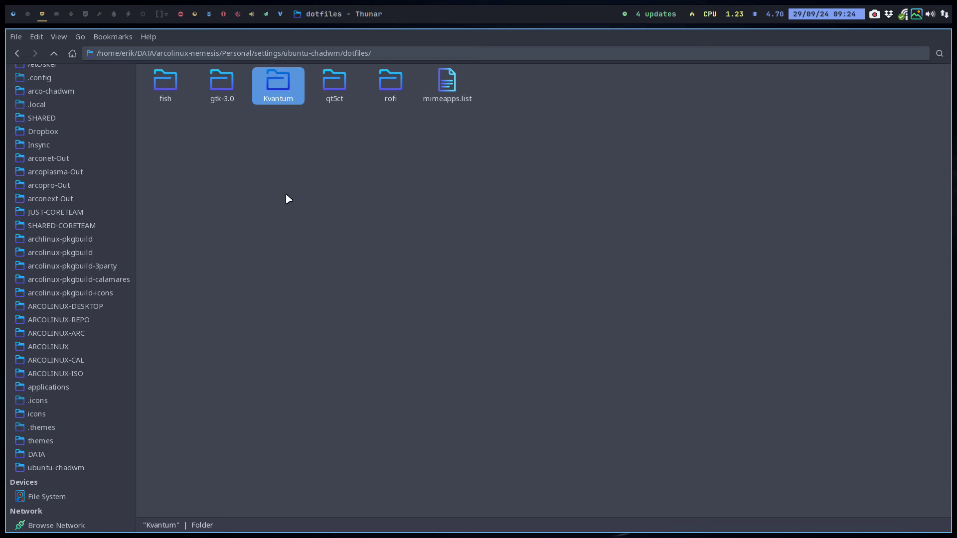
{"action": "left_click", "coordinate": [55, 53]}
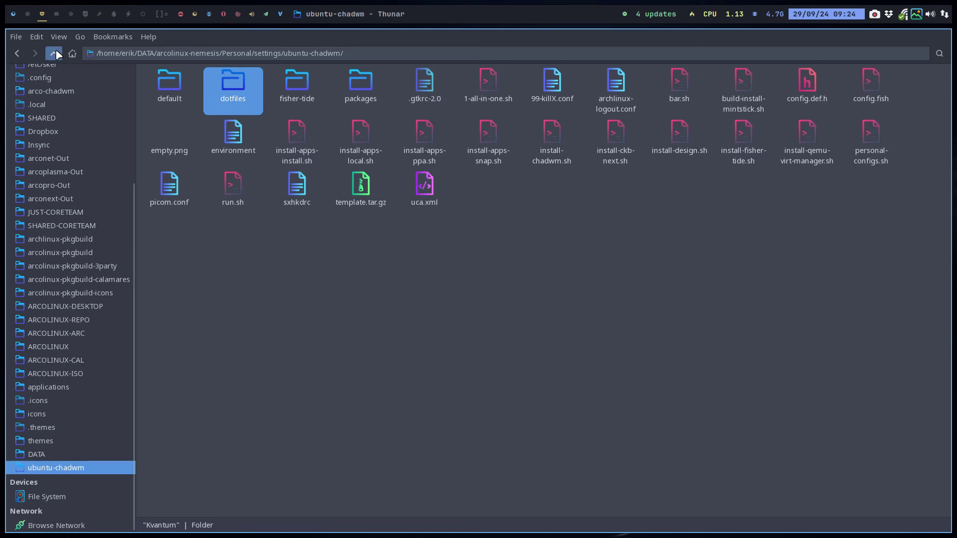
{"action": "double_click", "coordinate": [168, 89]}
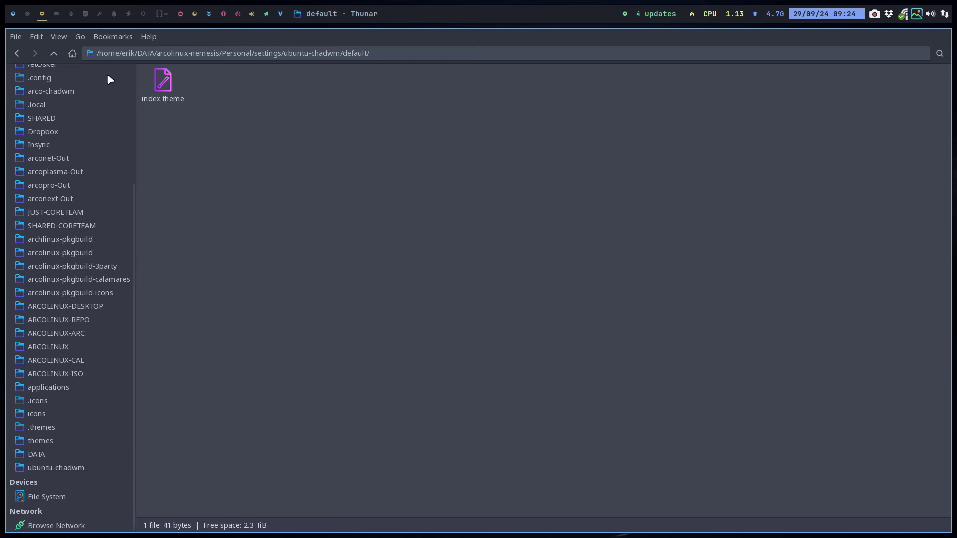
{"action": "left_click", "coordinate": [172, 77]}
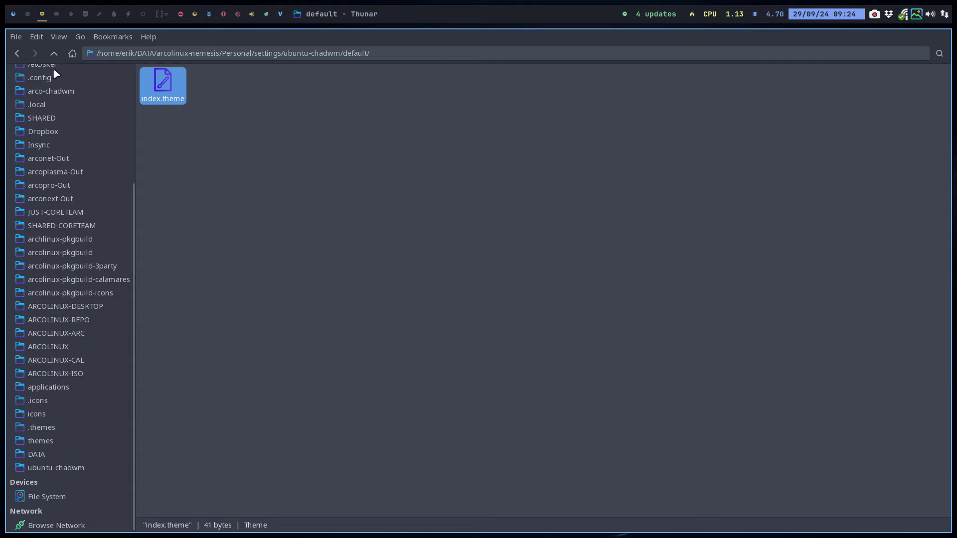
{"action": "left_click", "coordinate": [54, 53]}
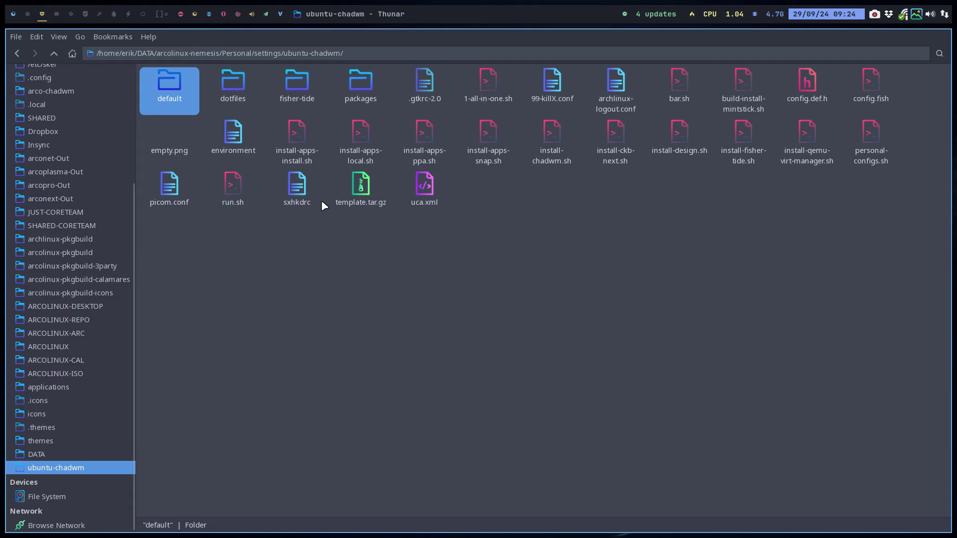